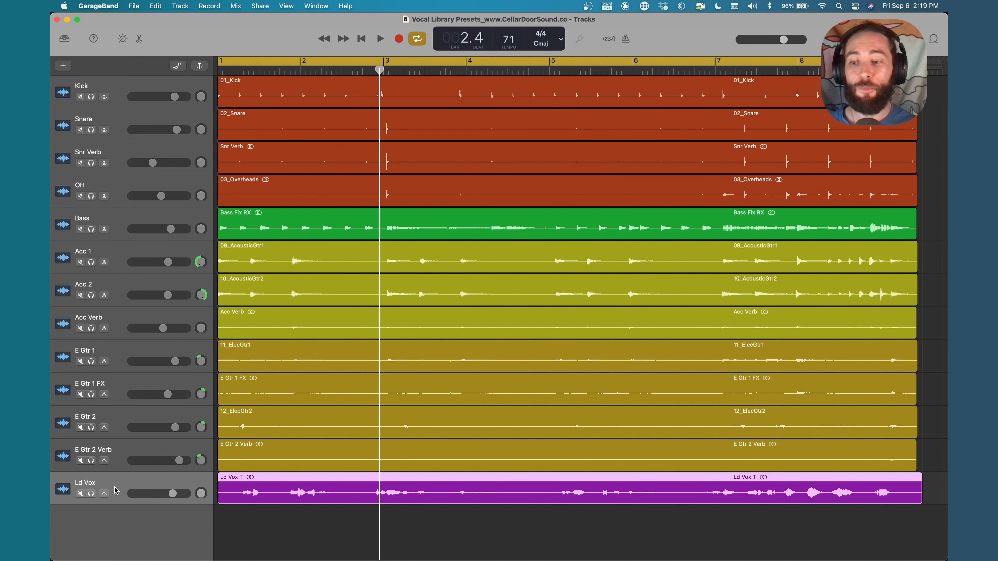
# Show the Ld Vox track's smart controls and look at its existing Compressor and Channel EQ plug-ins.
pyautogui.click(123, 39)
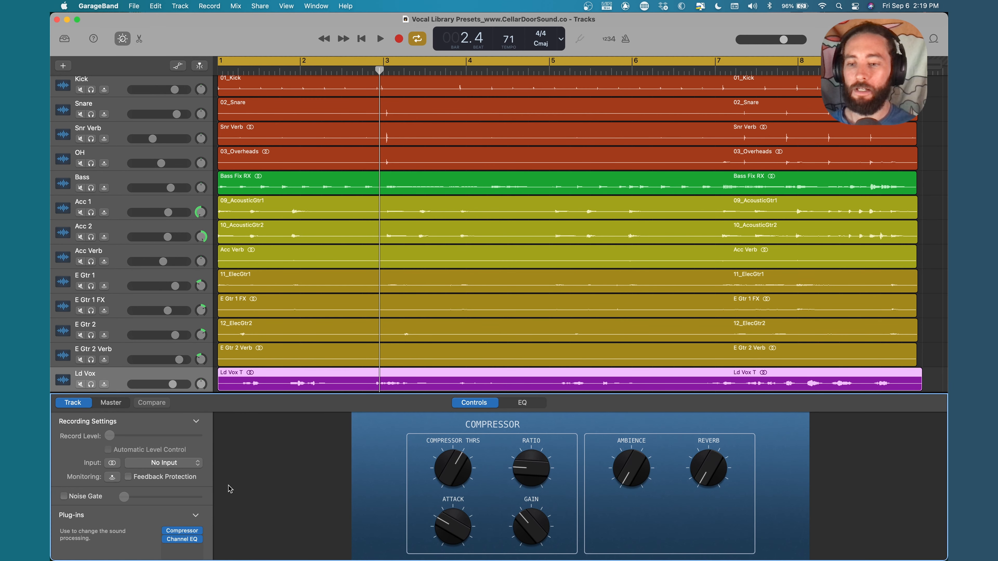
pyautogui.click(182, 532)
pyautogui.click(182, 541)
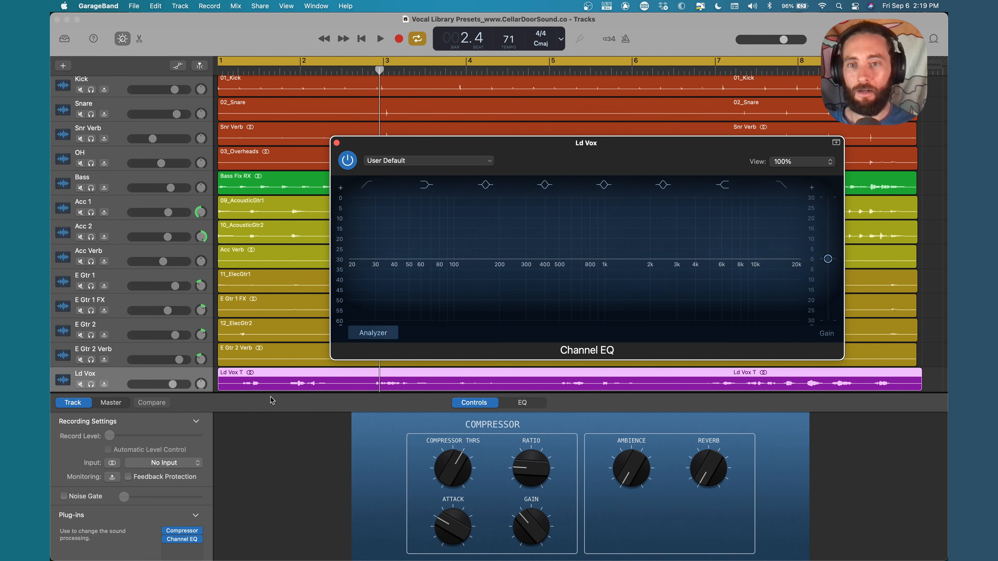
pyautogui.click(337, 143)
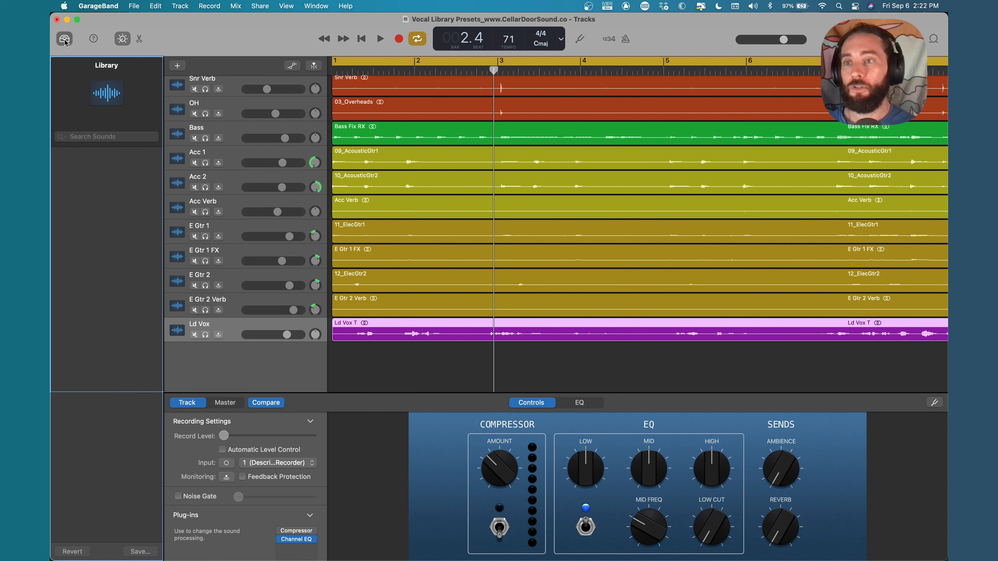
# Load the Ld Vox Master Chain user patch from Vocal Presets onto the Ld Vox track, and enlarge the smart controls area to show its plug-ins.
pyautogui.click(65, 39)
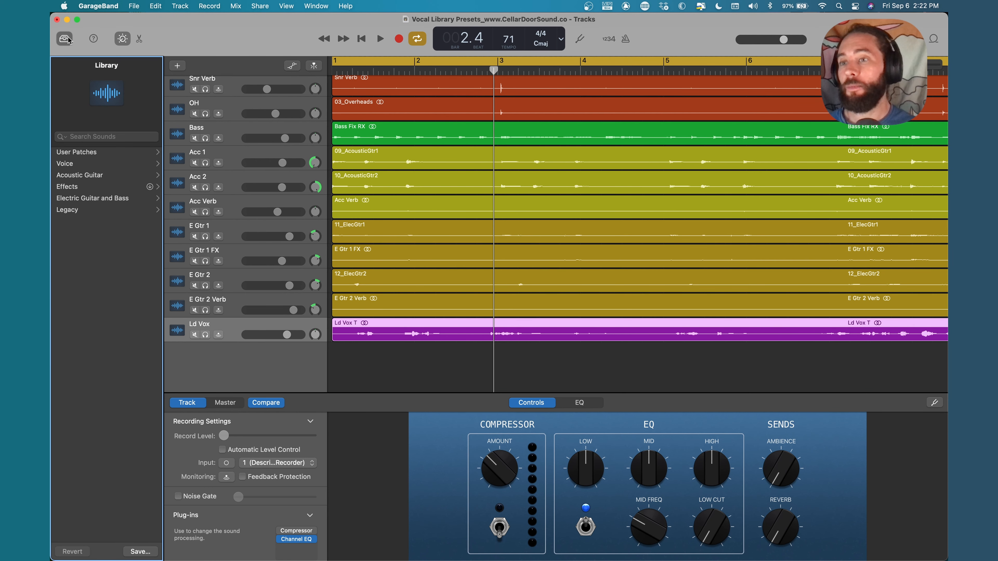
pyautogui.click(154, 155)
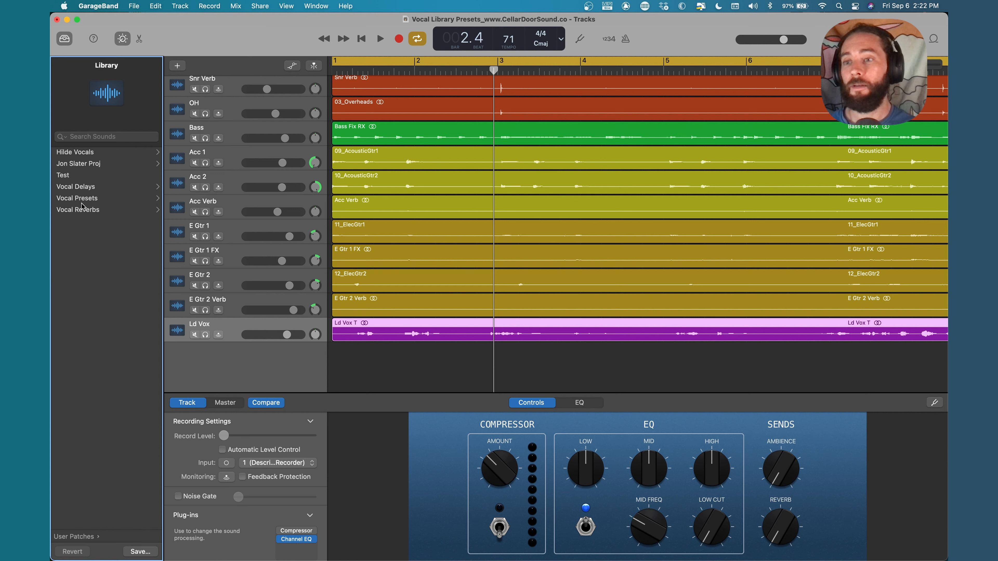
pyautogui.click(94, 200)
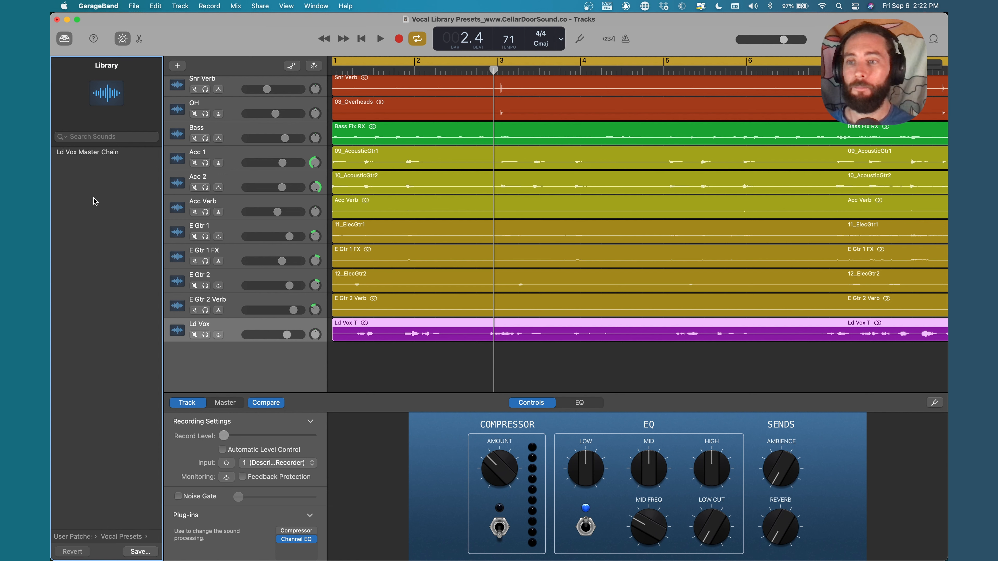
pyautogui.click(84, 153)
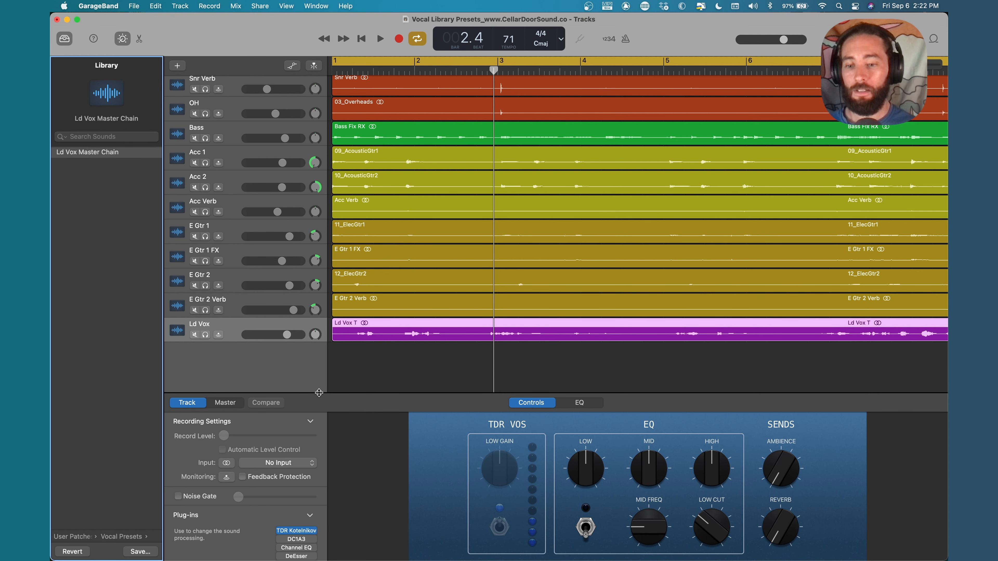
pyautogui.moveTo(320, 394); pyautogui.dragTo(322, 345)
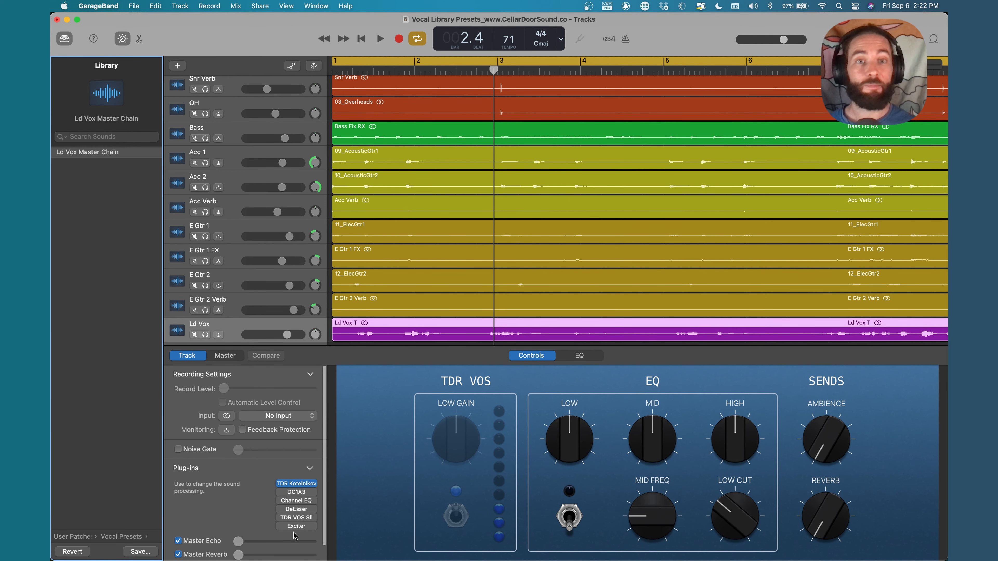
pyautogui.click(65, 38)
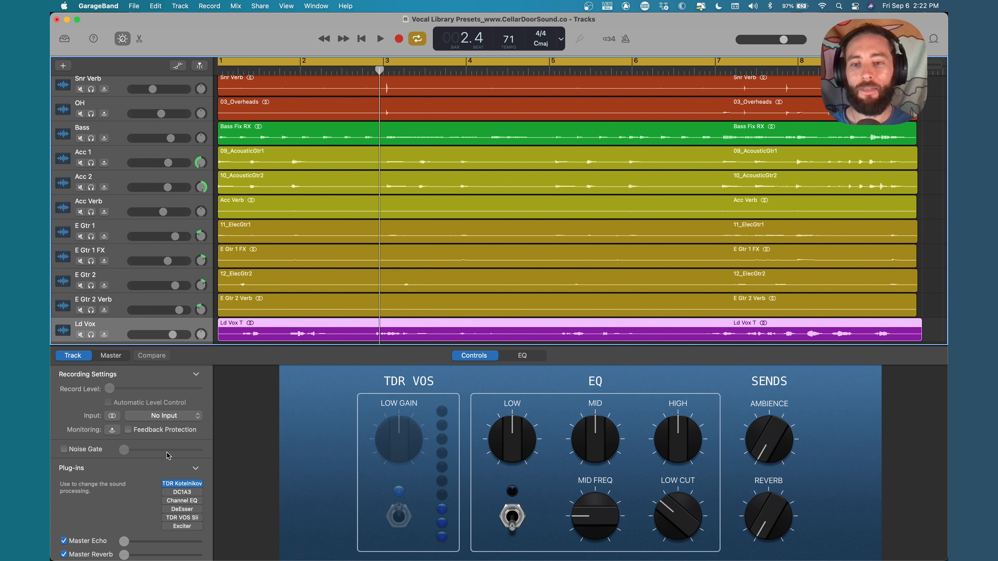
# Examine the settings of each plug-in in the Ld Vox chain: TDR Kotelnikov, DC1A3, Channel EQ, DeEsser, TDR VOS SlickEQ and Exciter.
pyautogui.scroll(-3, 235, 287)
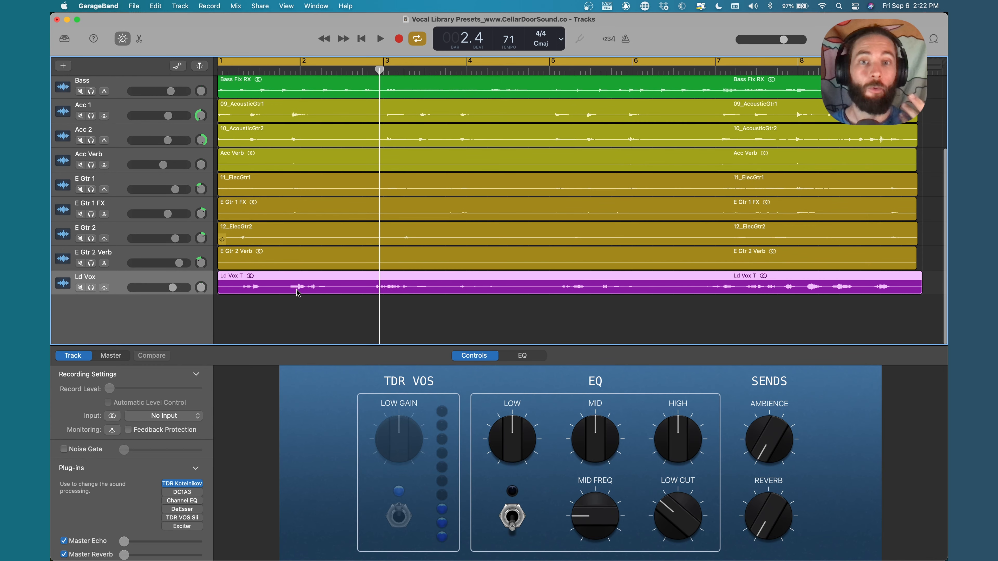
pyautogui.scroll(3, 298, 292)
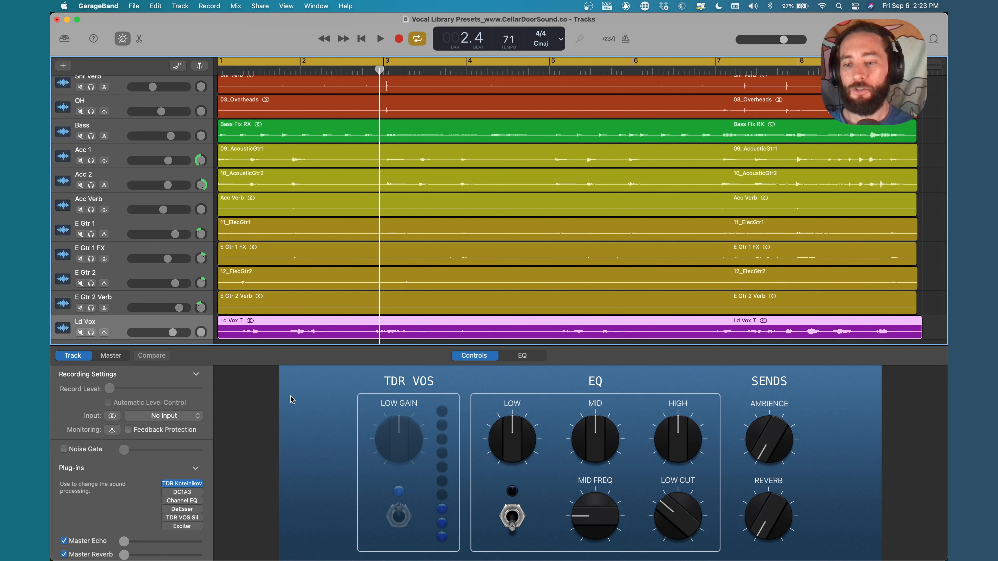
pyautogui.moveTo(163, 488)
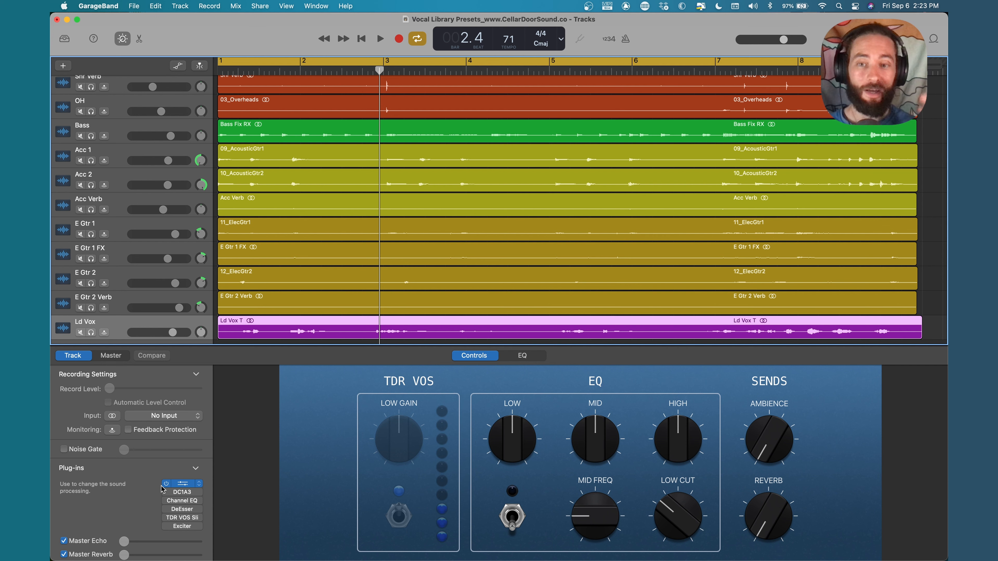
pyautogui.click(182, 484)
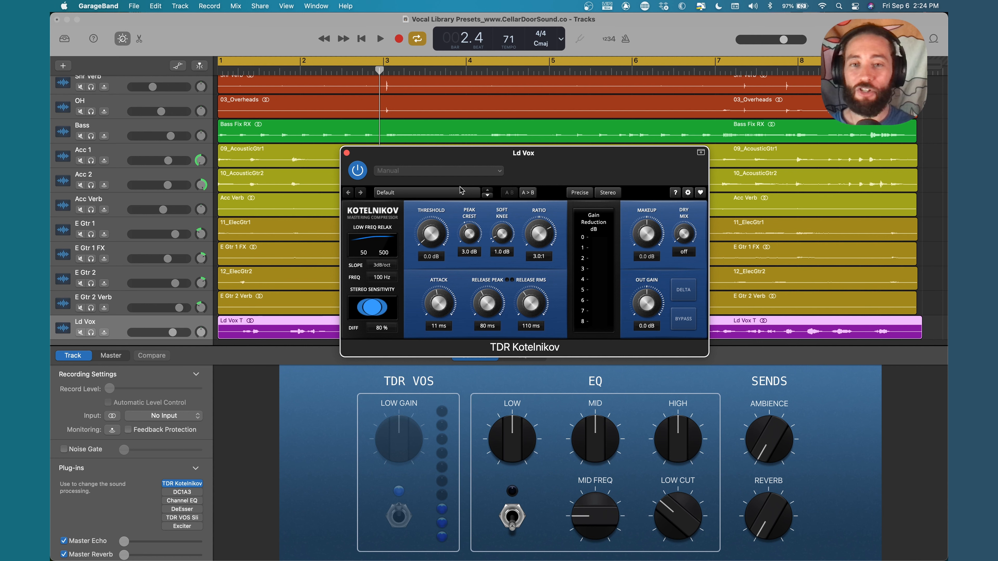
pyautogui.click(184, 494)
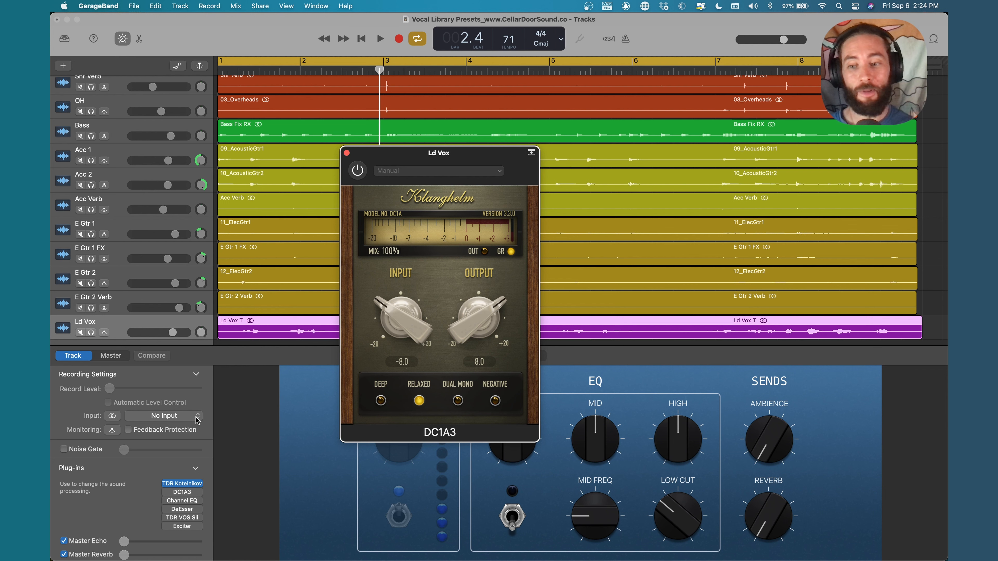
pyautogui.click(182, 501)
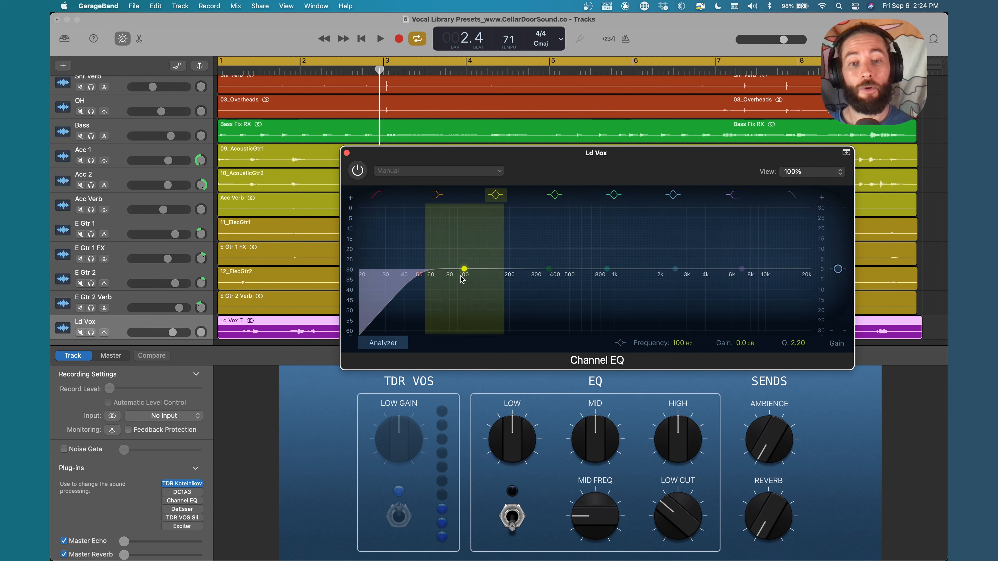
pyautogui.click(185, 512)
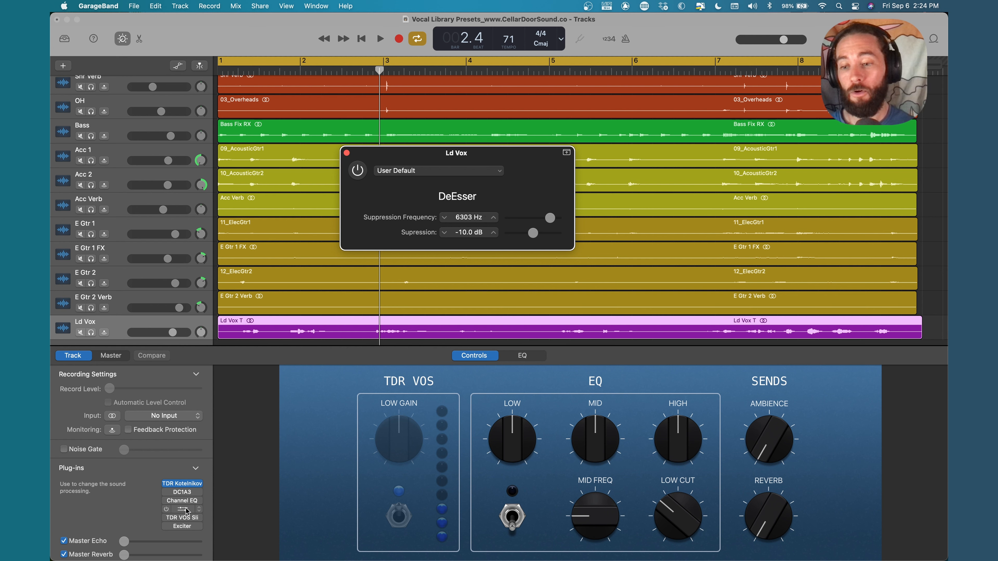
pyautogui.click(185, 520)
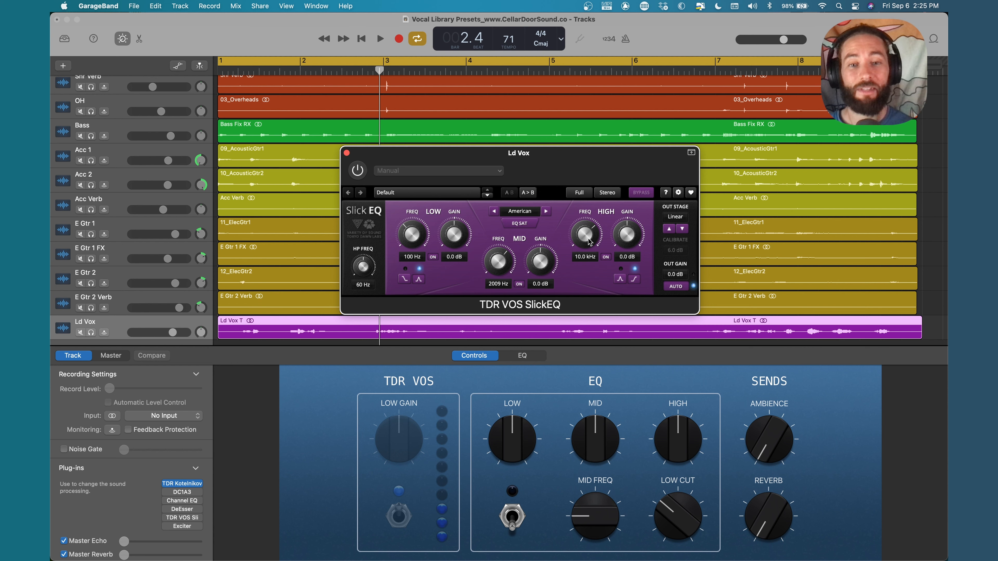
pyautogui.click(185, 528)
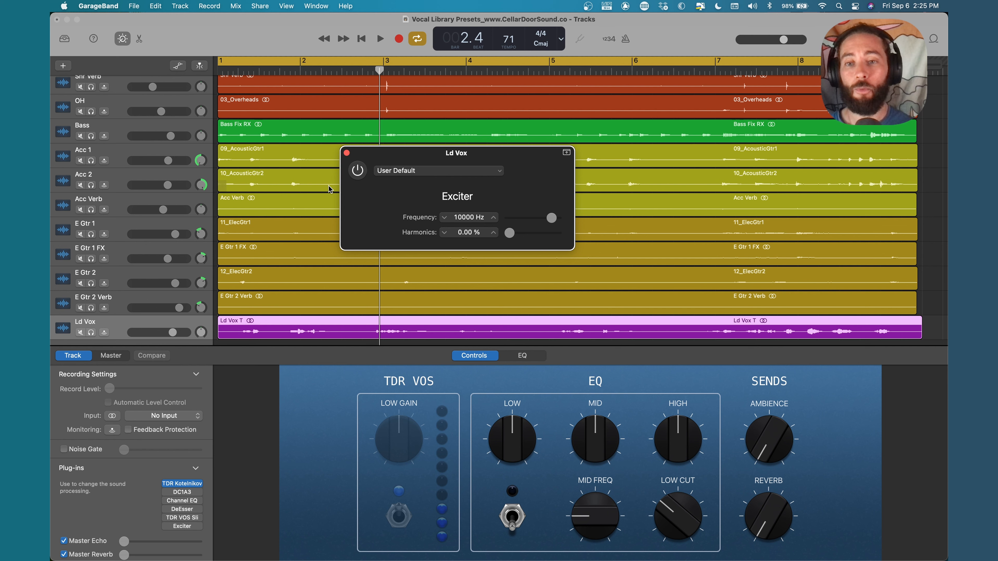
pyautogui.click(346, 153)
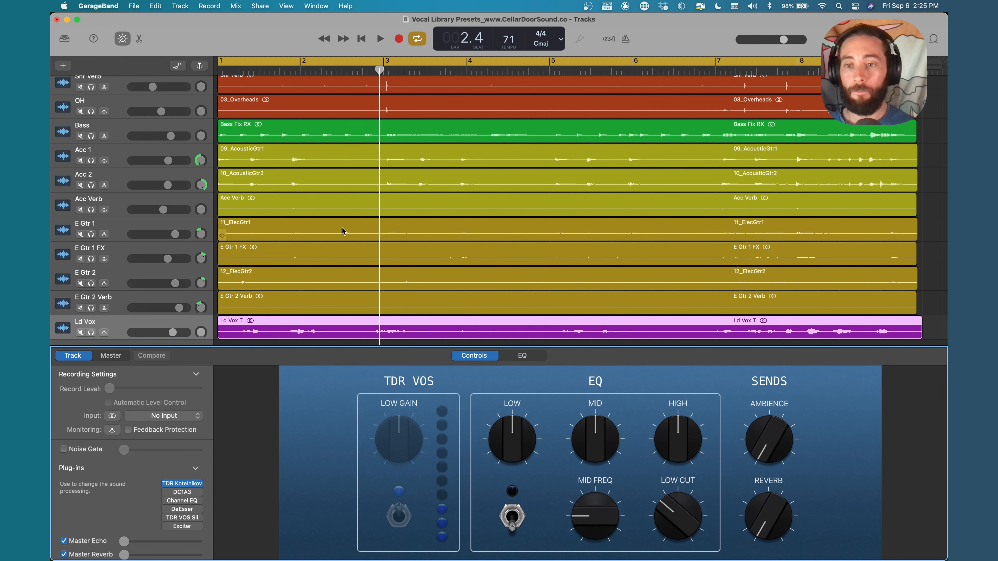
# Open the TDR Kotelnikov compressor on Ld Vox and listen to the full mix through the end of the regions.
pyautogui.scroll(-1, 343, 231)
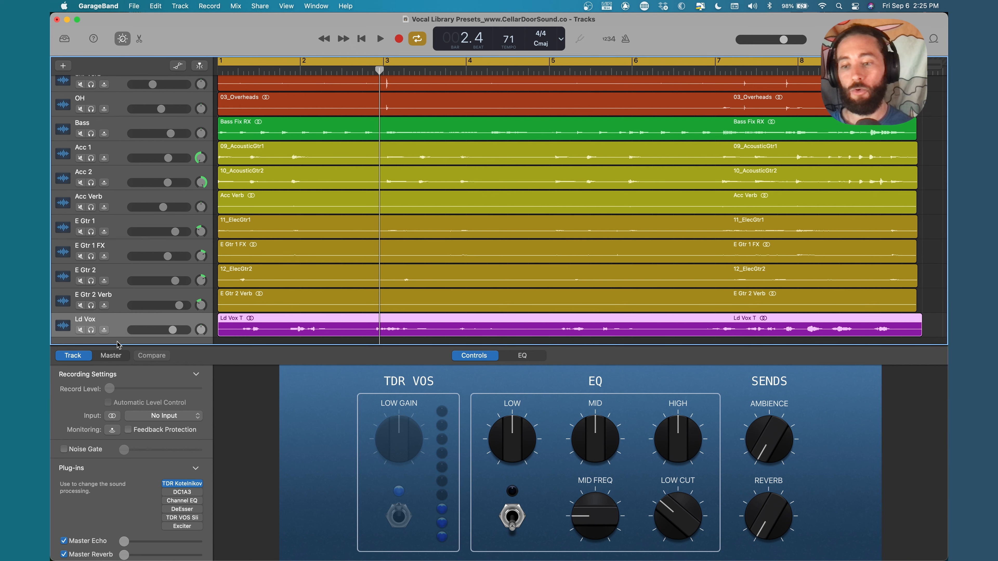
pyautogui.click(182, 484)
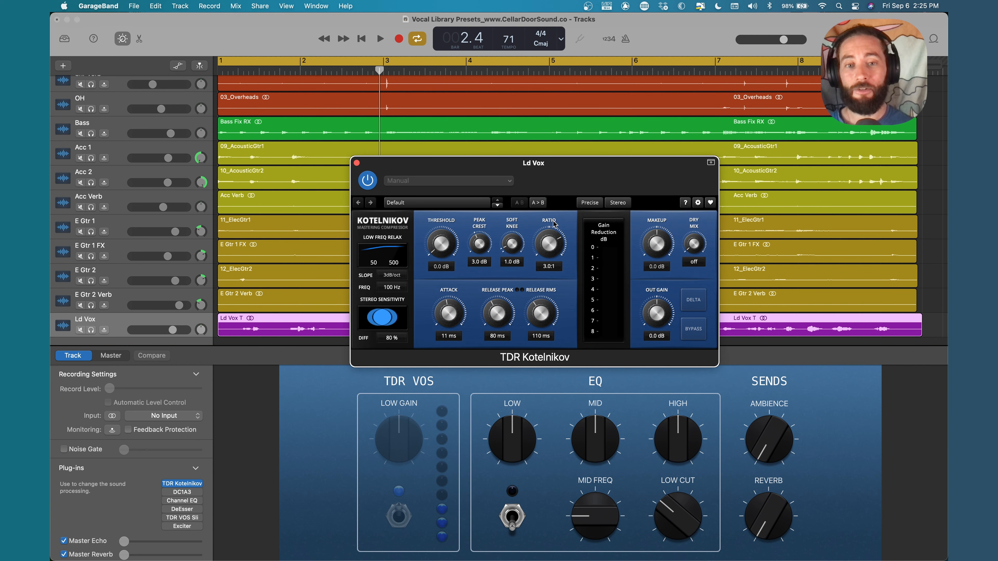
pyautogui.press('space')
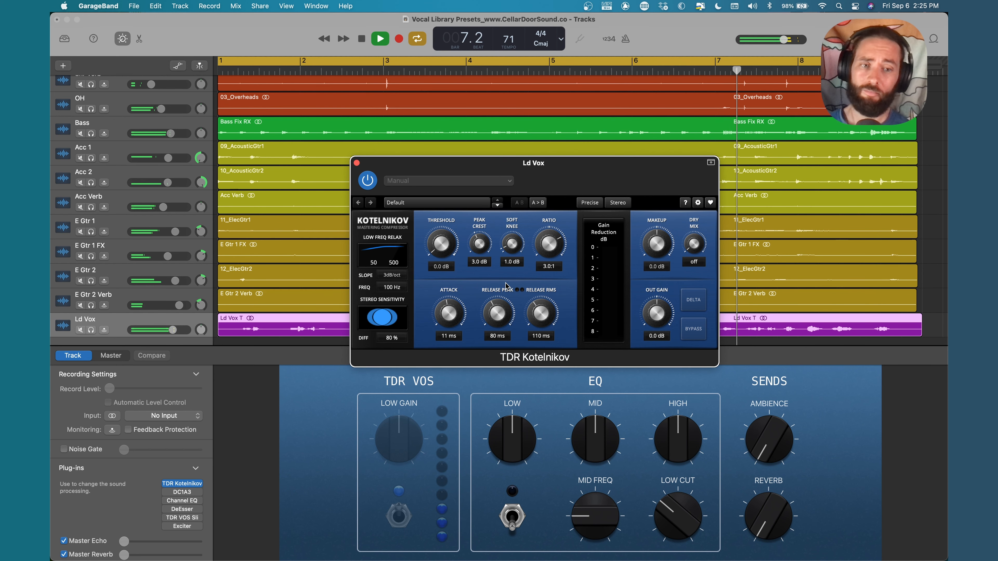
pyautogui.hscroll(5, 676, 153)
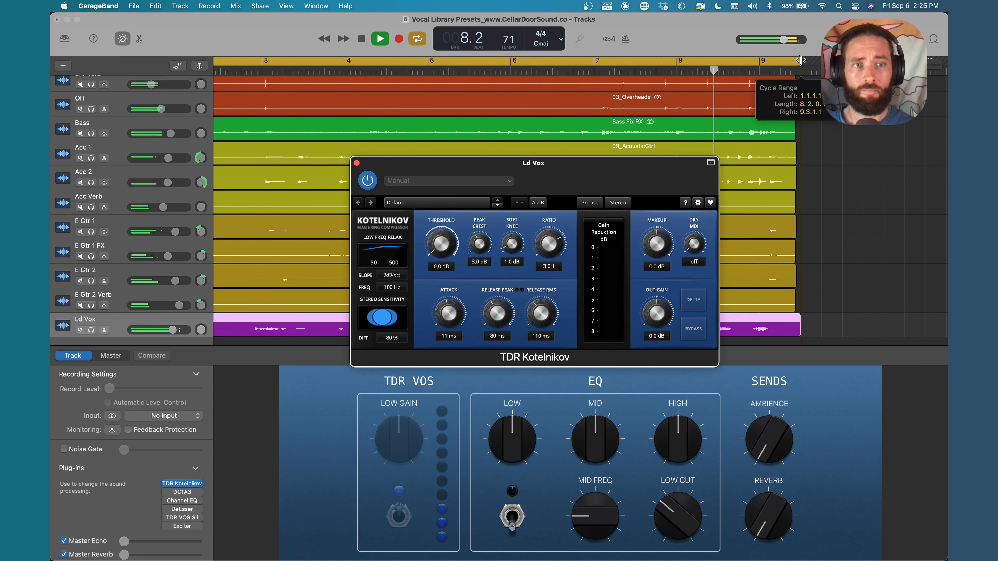
pyautogui.click(757, 204)
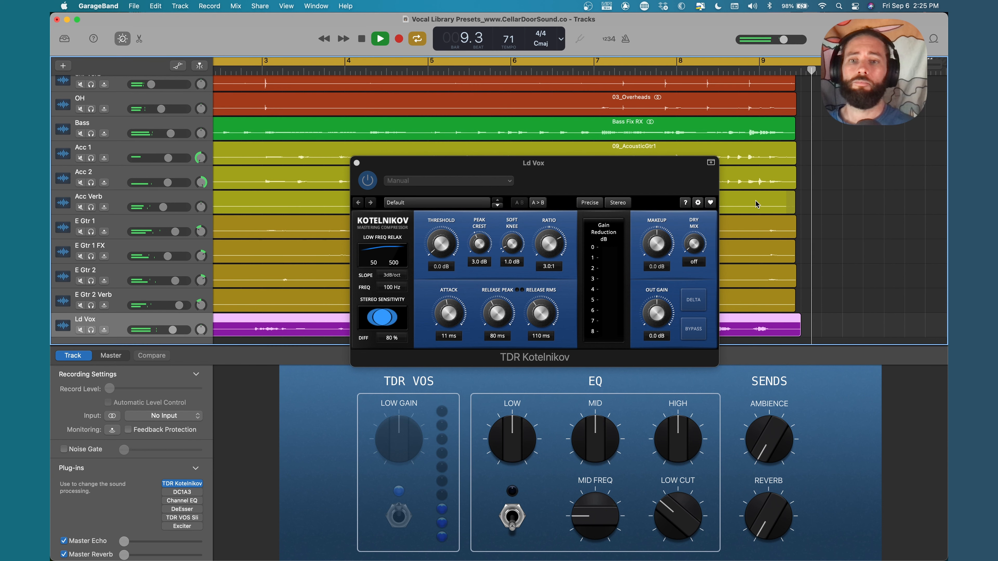
pyautogui.press('space')
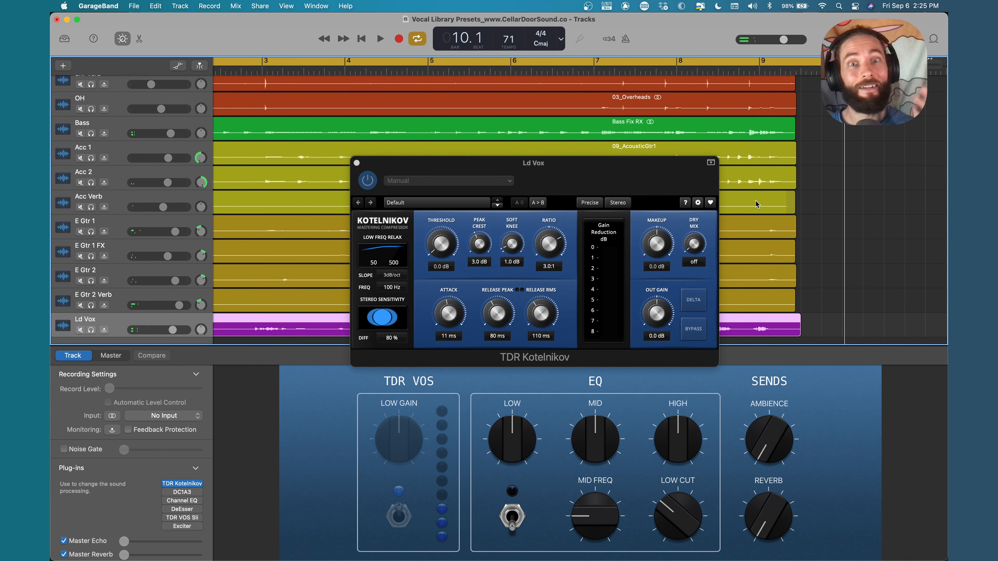
# Solo the Ld Vox track and move the TDR Kotelnikov window to uncover the later part of the vocal region.
pyautogui.hscroll(-5, 256, 260)
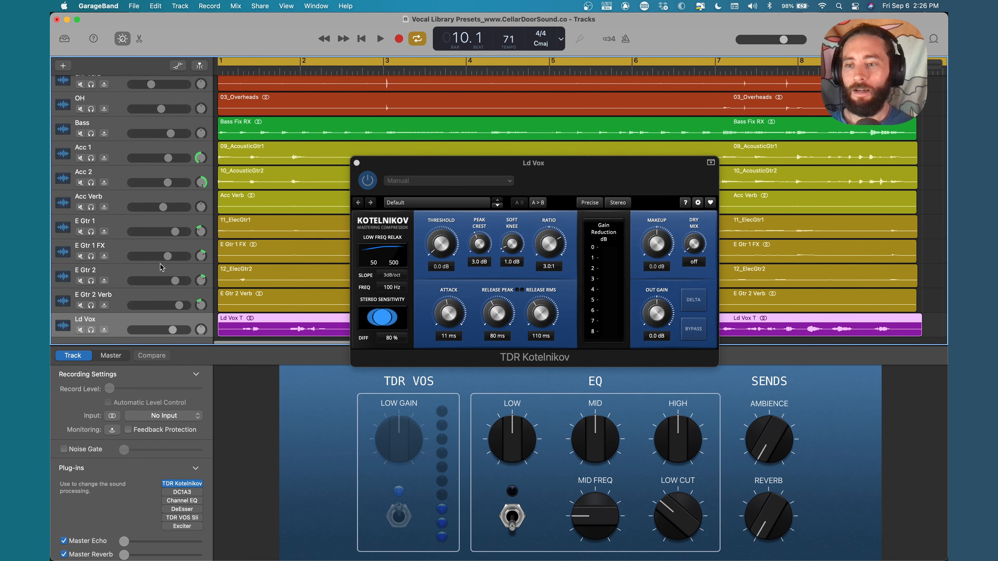
pyautogui.scroll(-3, 300, 227)
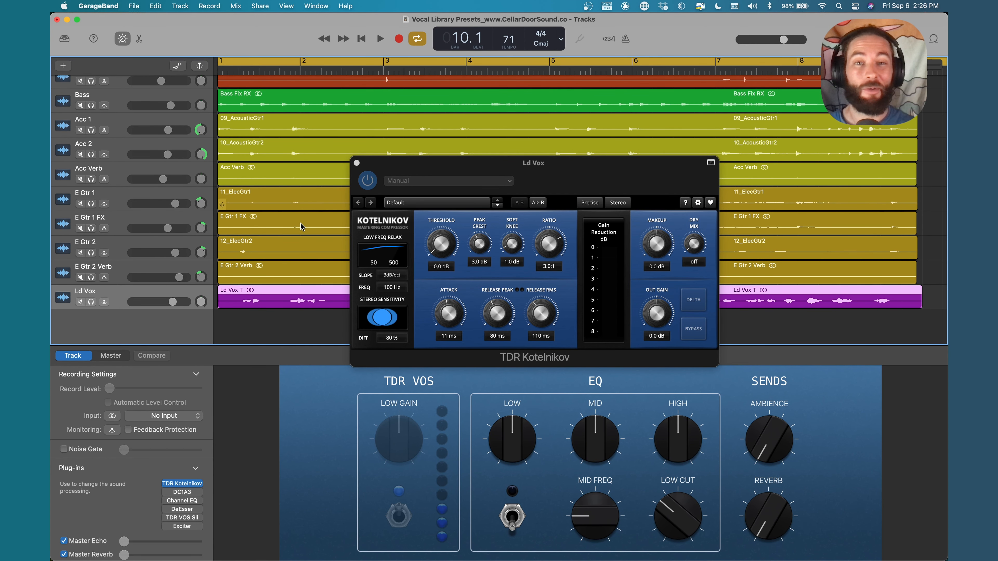
pyautogui.click(91, 302)
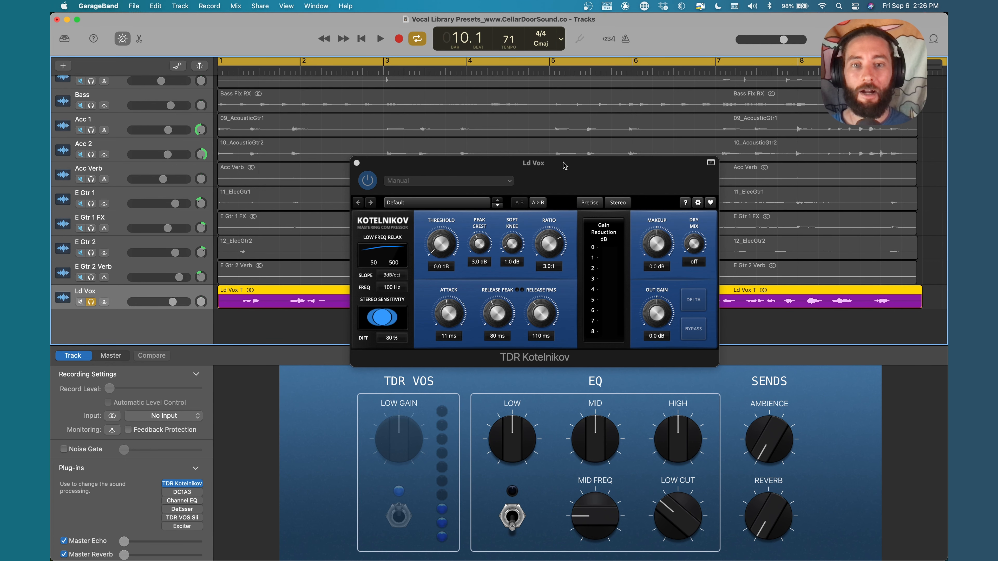
pyautogui.moveTo(564, 165); pyautogui.dragTo(435, 154)
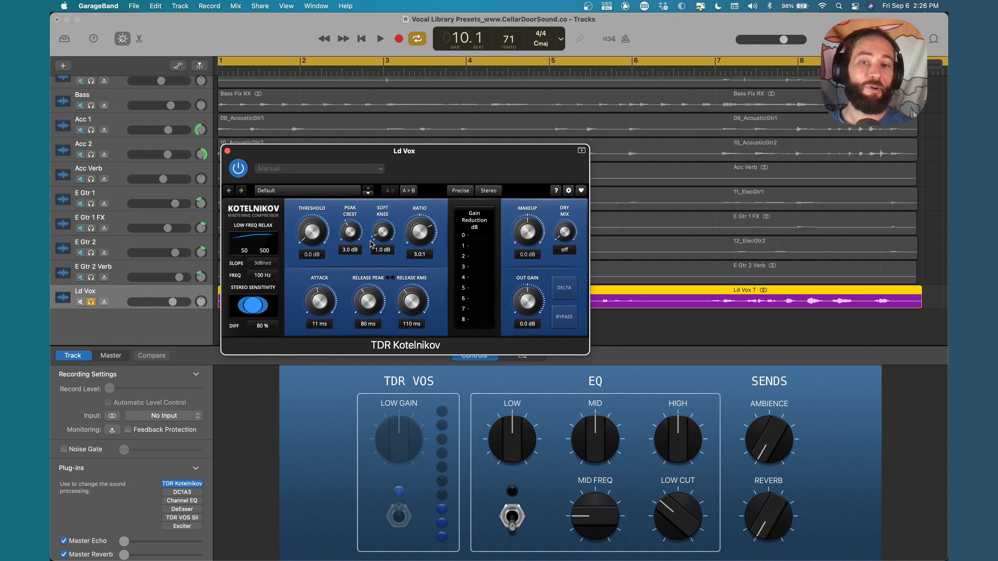
# Set the TDR Kotelnikov threshold to -22.8 dB while playing back the soloed lead vocal.
pyautogui.moveTo(309, 230); pyautogui.dragTo(309, 238)
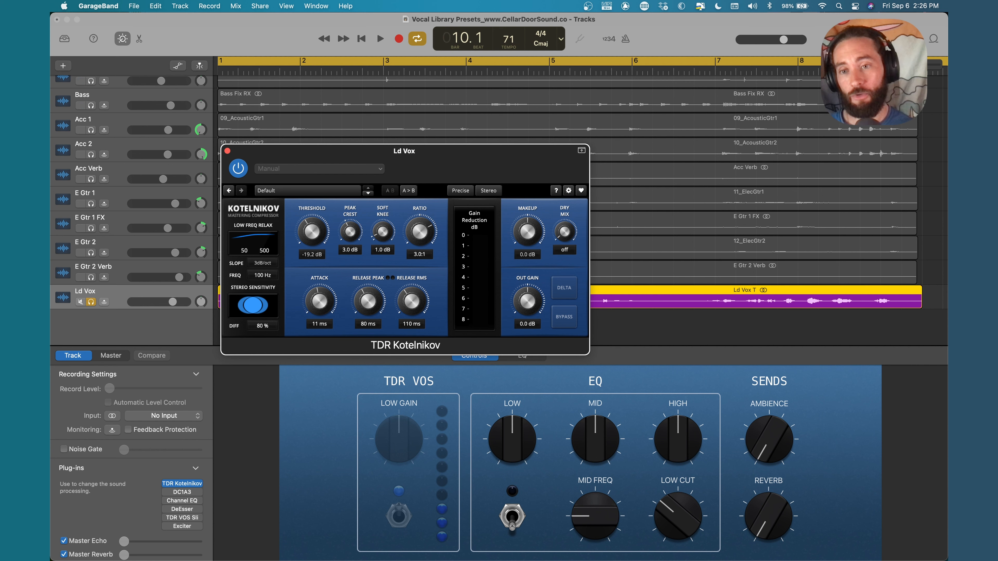
pyautogui.doubleClick(309, 230)
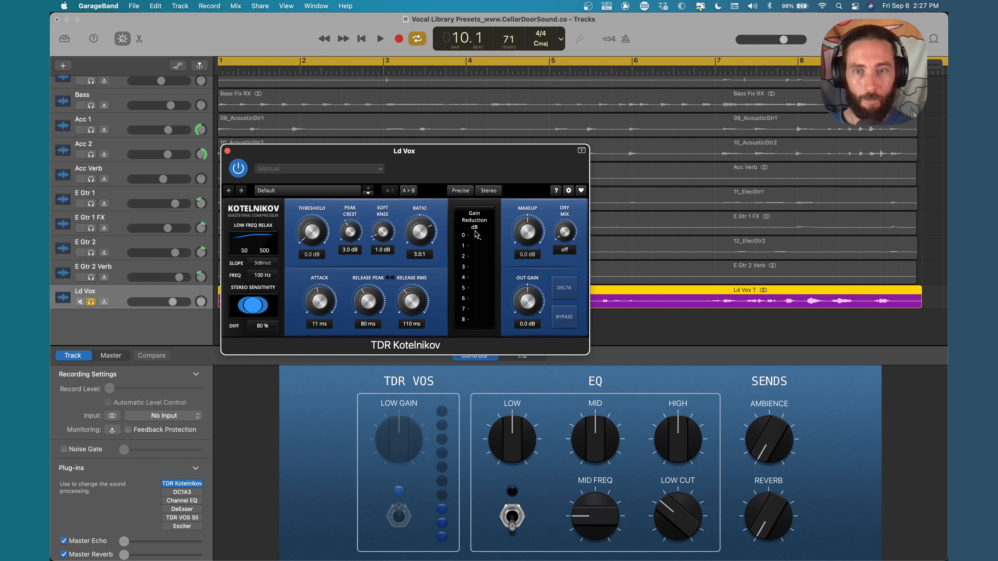
pyautogui.press('space')
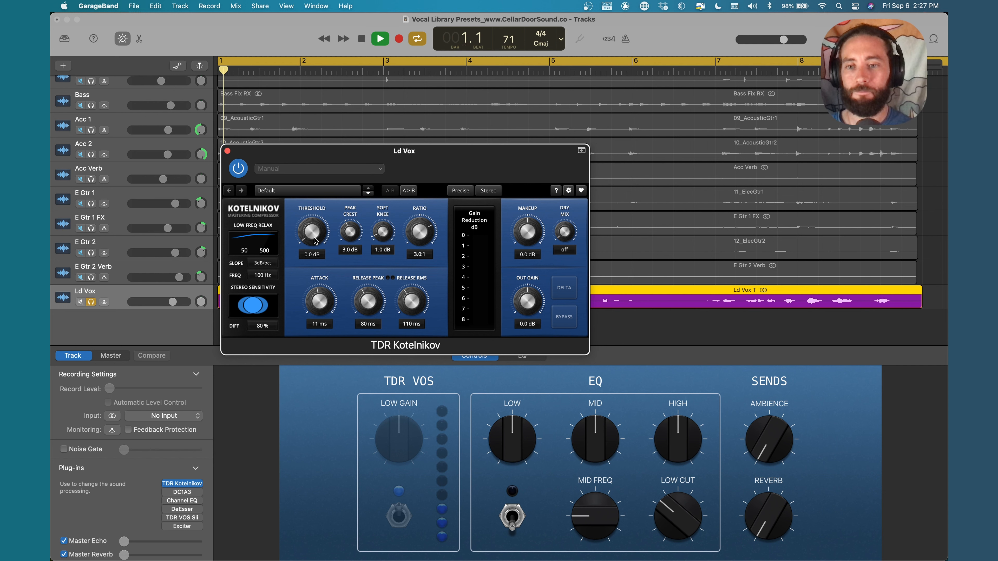
pyautogui.moveTo(313, 232); pyautogui.dragTo(313, 276)
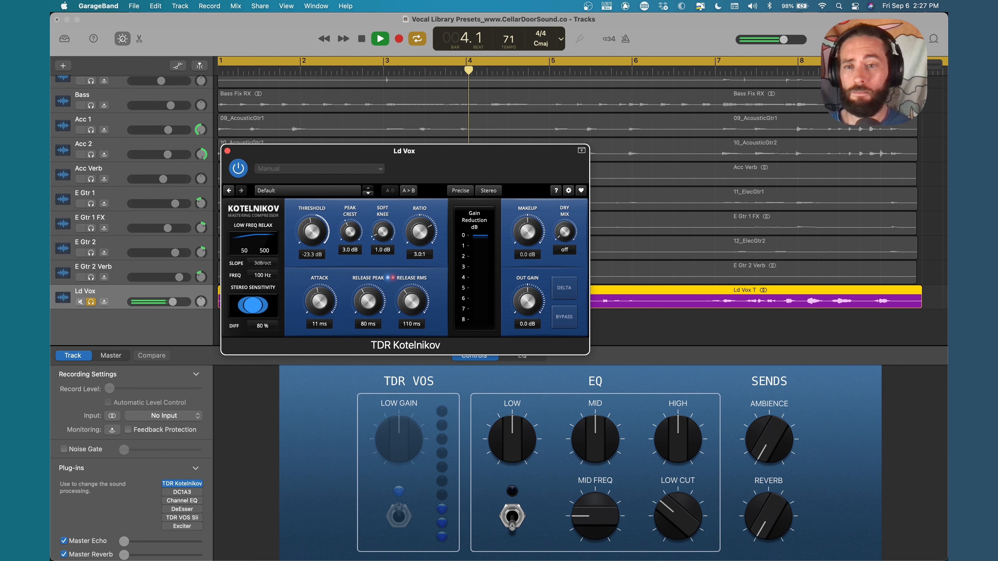
pyautogui.moveTo(312, 233); pyautogui.dragTo(312, 231)
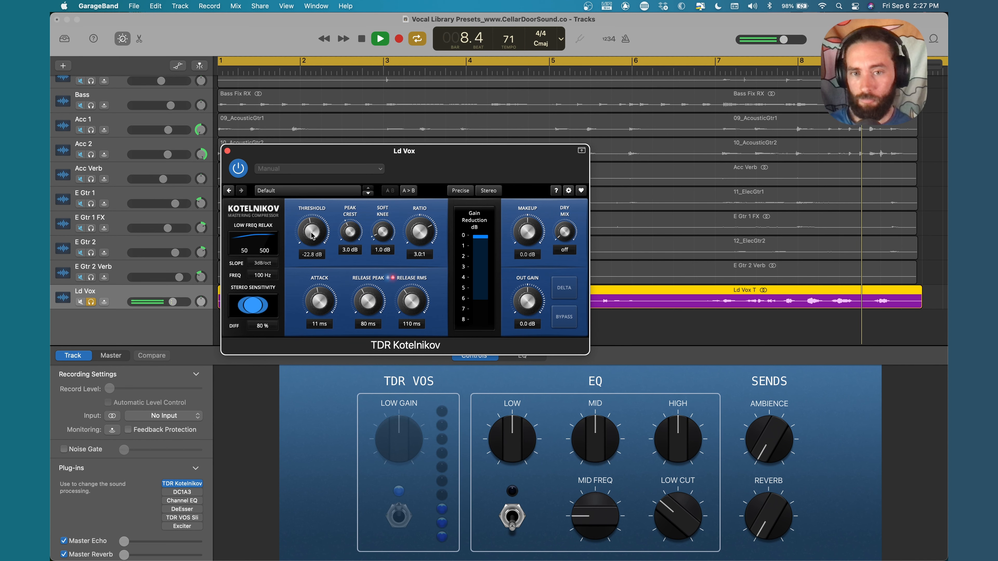
pyautogui.press('space')
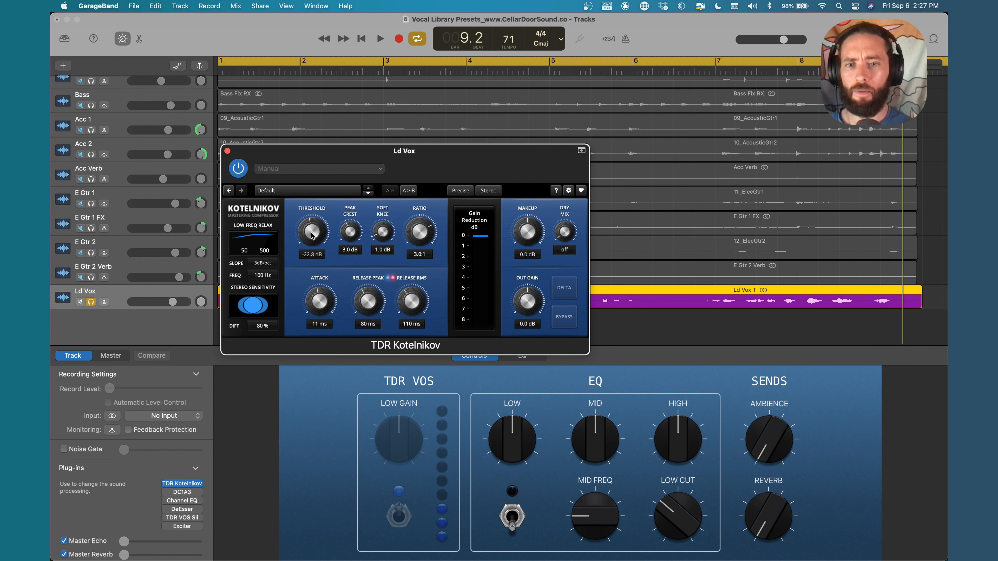
# Play back the start of the soloed lead vocal to check TDR Kotelnikov's gain reduction, and close the compressor window.
pyautogui.press('space')
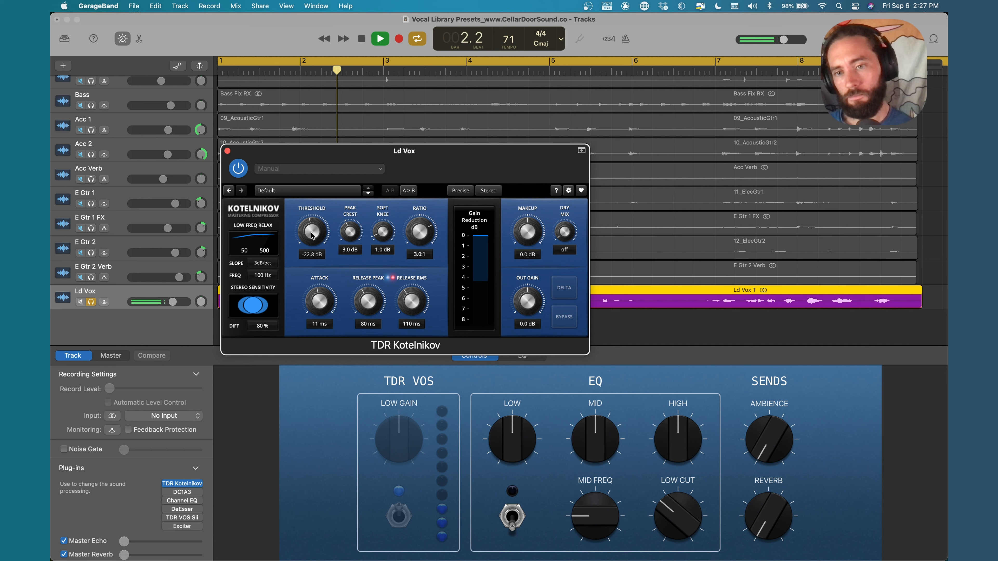
pyautogui.press('space')
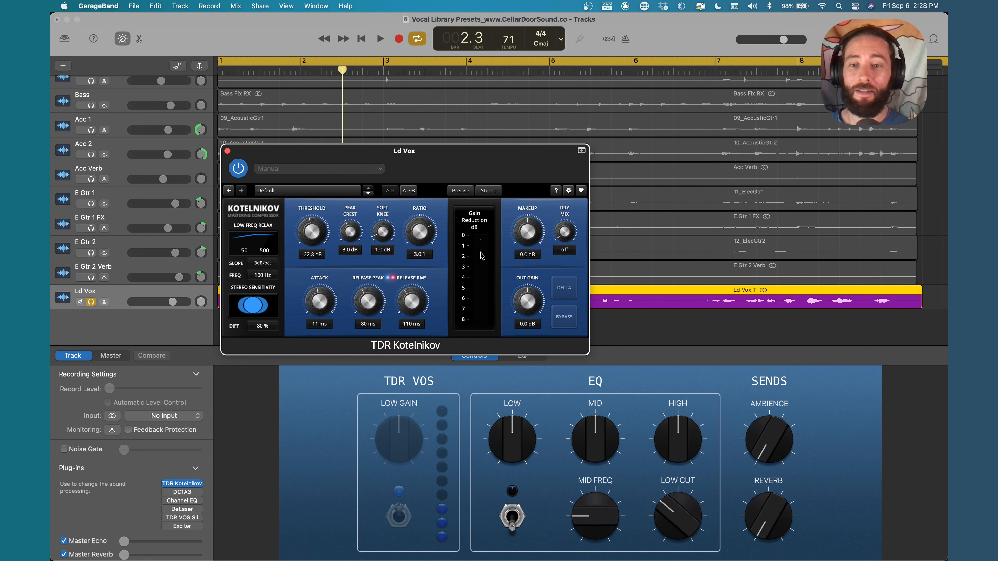
pyautogui.click(227, 151)
# Open the DC1A3 compressor on Ld Vox, switch it on and briefly compare it with the TDR Kotelnikov settings.
pyautogui.click(183, 493)
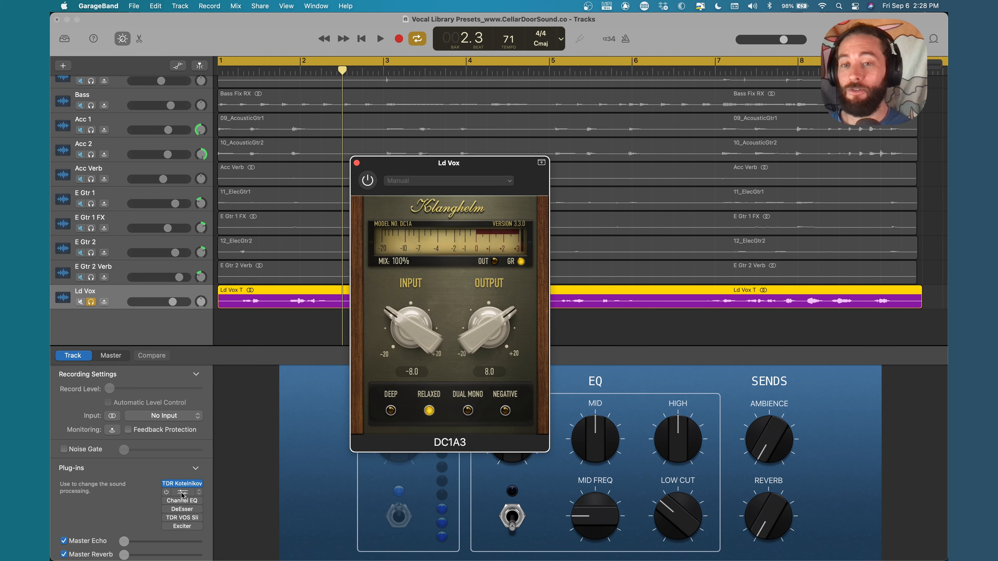
pyautogui.moveTo(434, 173); pyautogui.dragTo(350, 164)
pyautogui.click(360, 179)
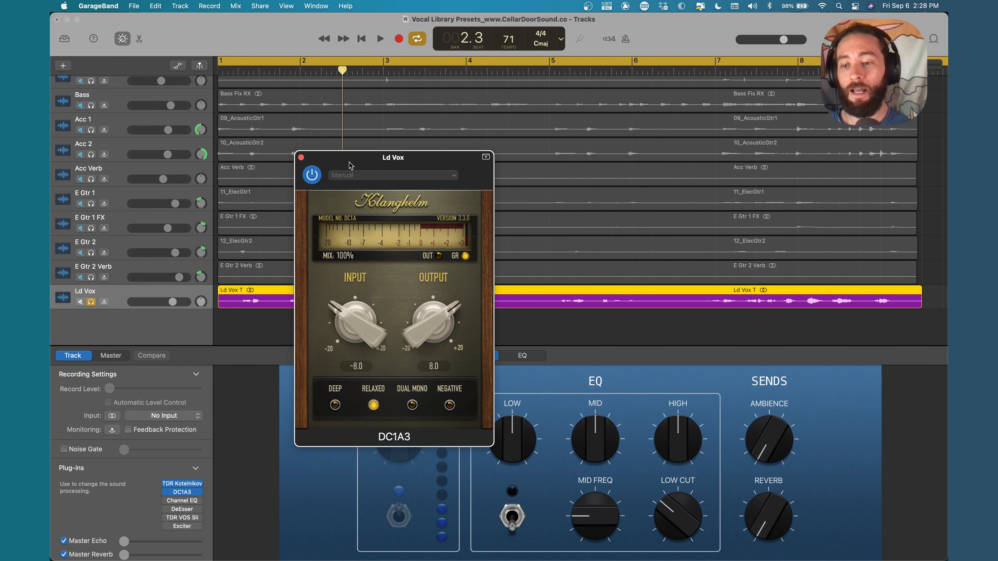
pyautogui.click(187, 484)
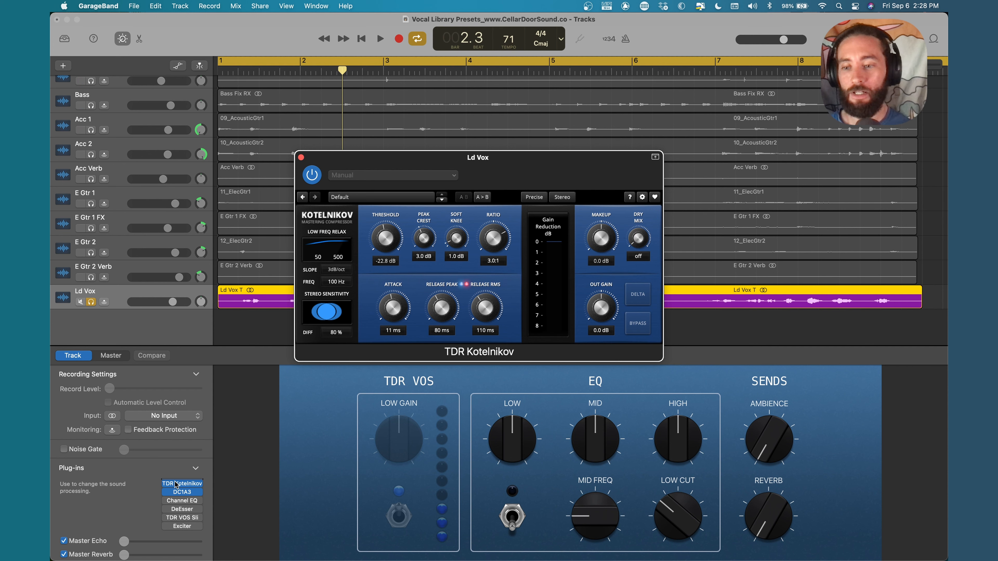
pyautogui.click(182, 493)
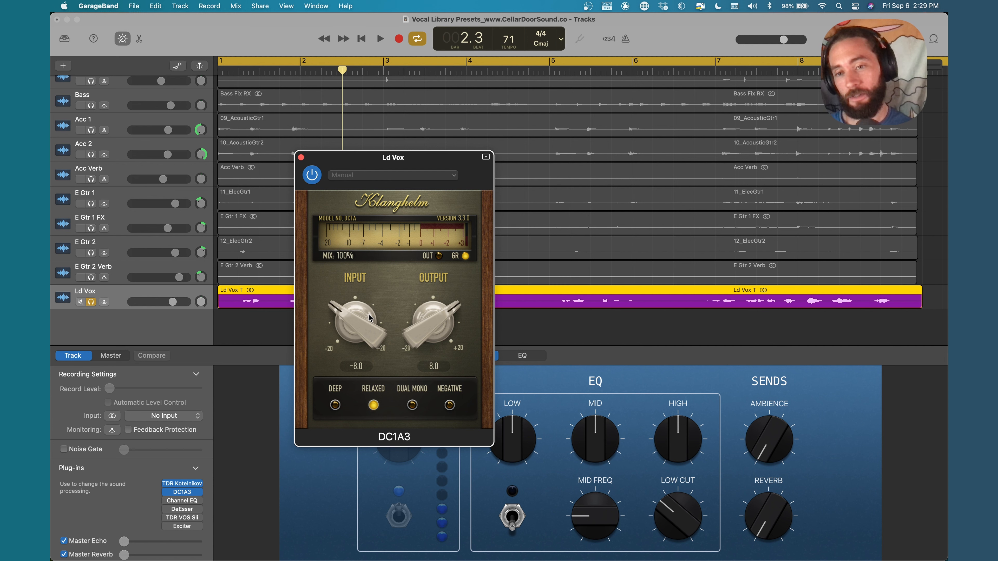
# Set the DC1A3 input to -6.6 and output to 11.2 while playing back the soloed lead vocal.
pyautogui.press('space')
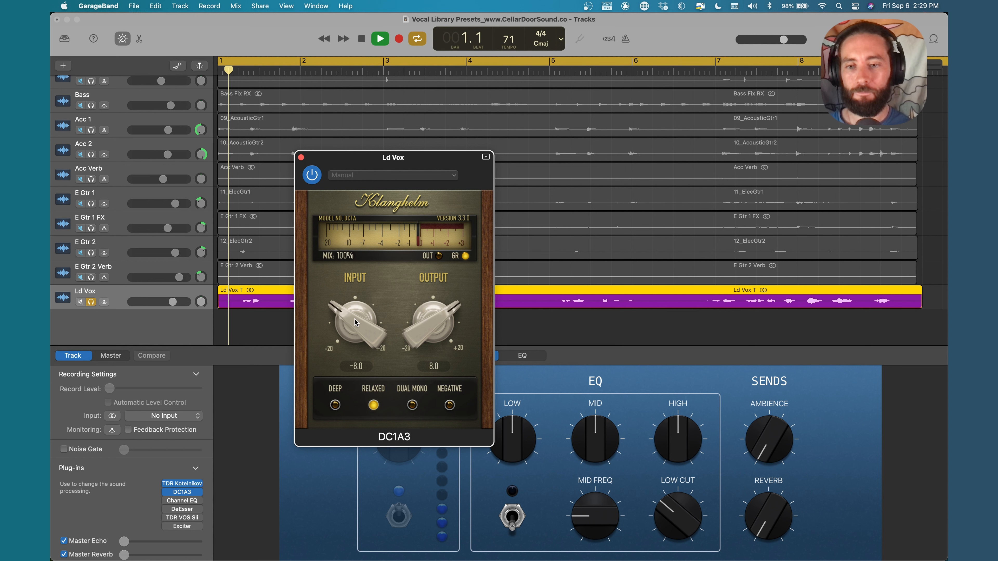
pyautogui.moveTo(349, 327)
pyautogui.mouseDown()
pyautogui.moveTo(348, 303)
pyautogui.moveTo(349, 316)
pyautogui.mouseUp()
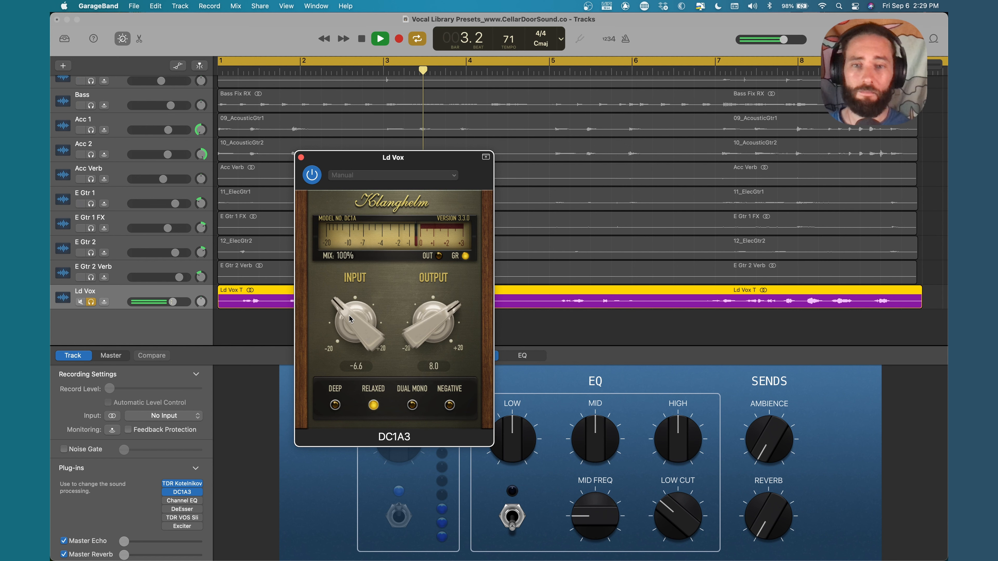
pyautogui.moveTo(431, 317); pyautogui.dragTo(426, 284)
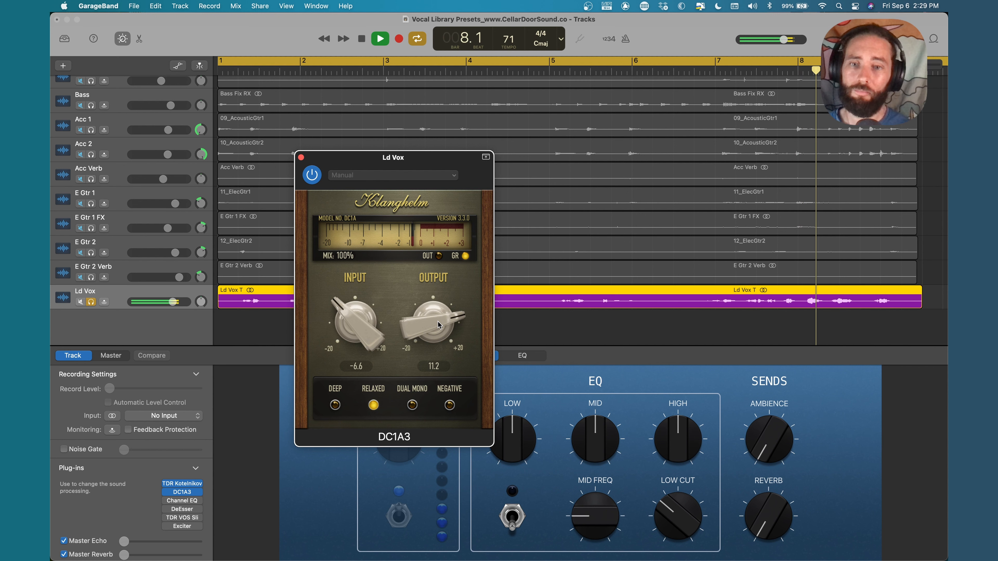
pyautogui.press('space')
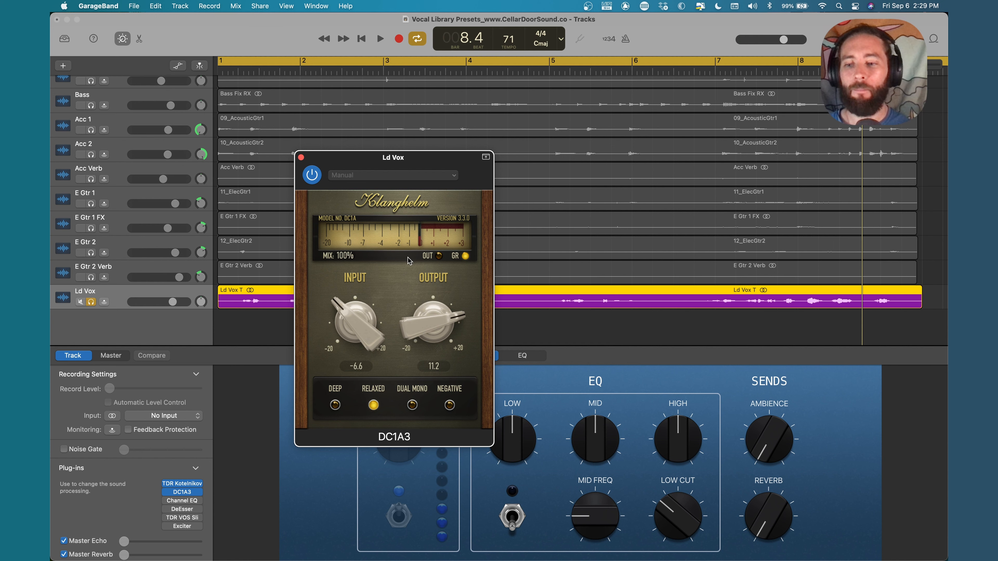
# Start the cycle range at 7.4.2.1 and play the lead vocal with TDR Kotelnikov and DC1A3 bypassed.
pyautogui.click(183, 485)
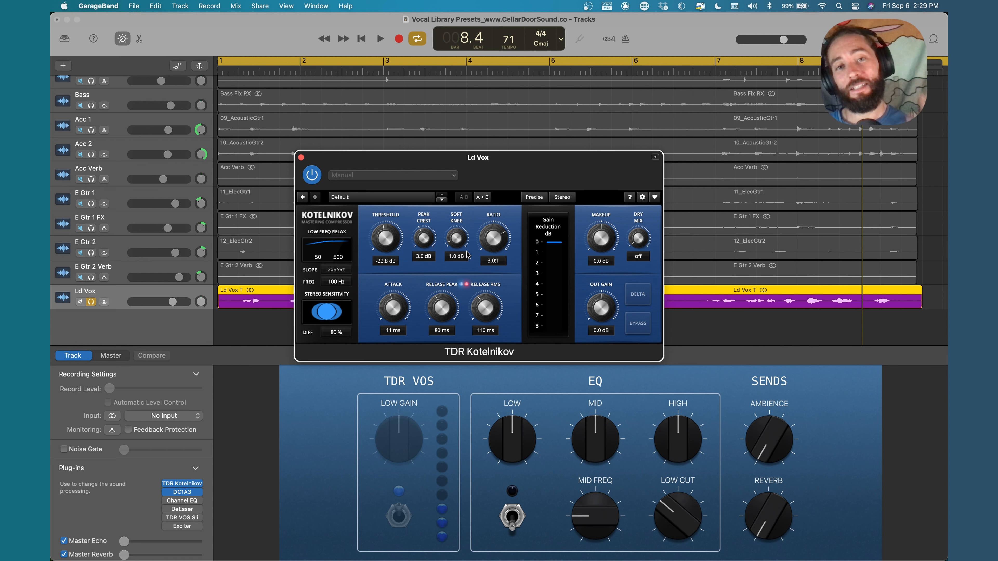
pyautogui.click(184, 493)
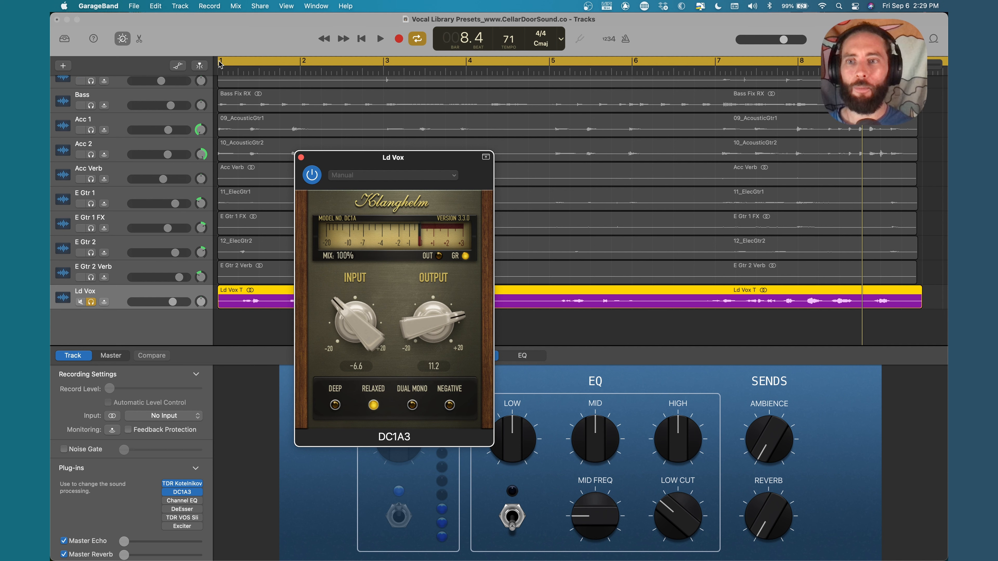
pyautogui.moveTo(219, 62); pyautogui.dragTo(782, 104)
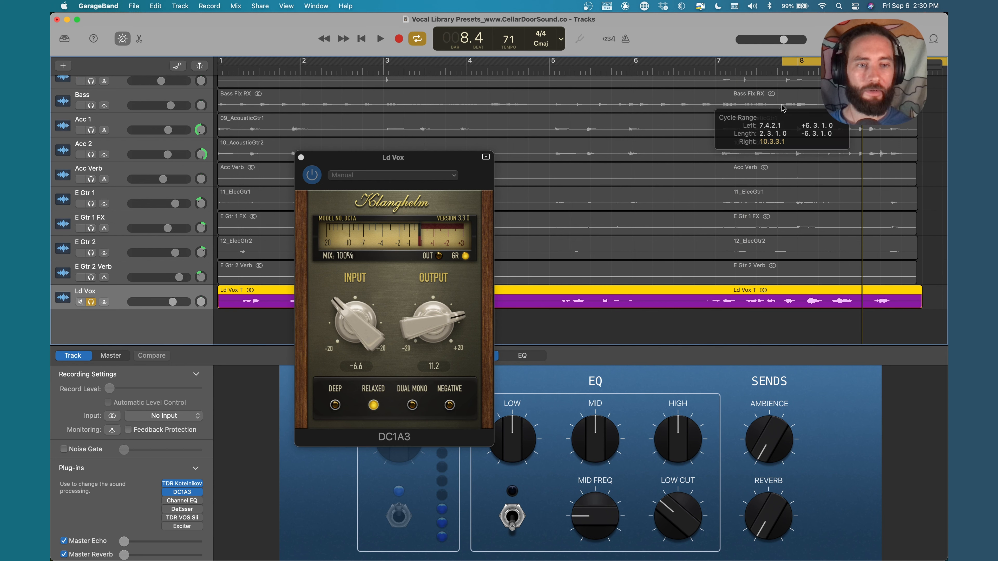
pyautogui.moveTo(169, 484); pyautogui.dragTo(169, 491)
pyautogui.press('space')
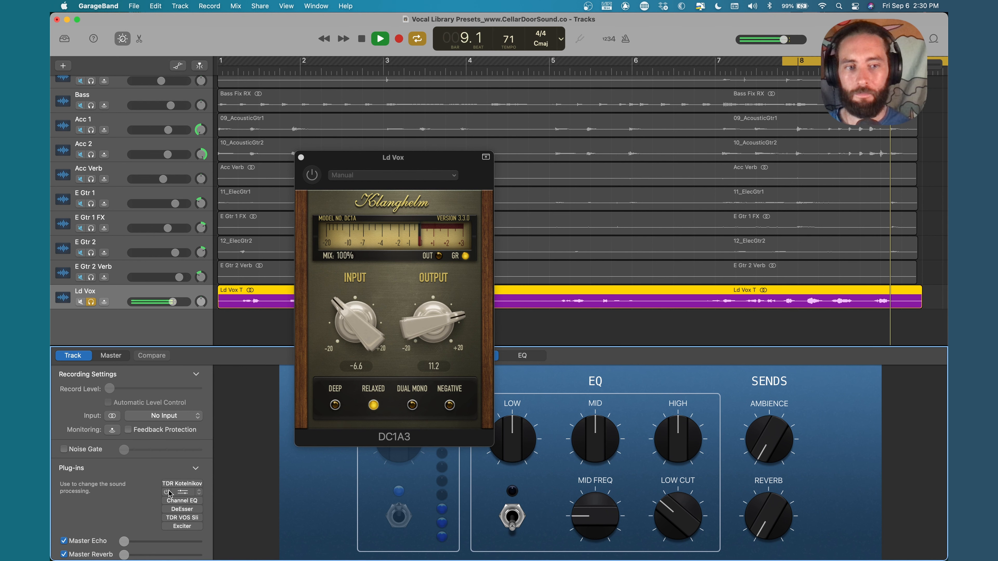
pyautogui.press('space')
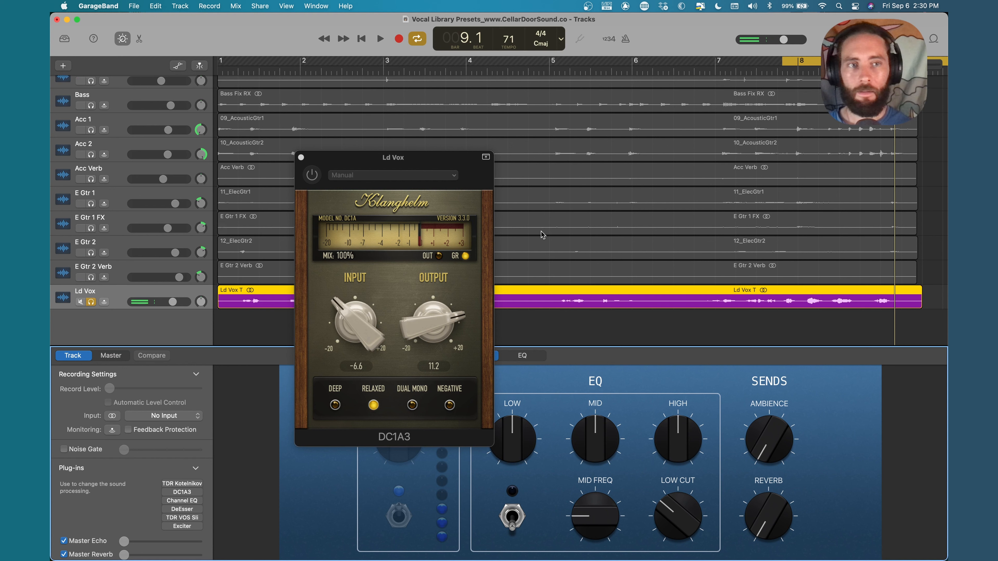
# Move the cycle start earlier in bar 7 and replay the lead vocal with both compressors bypassed.
pyautogui.moveTo(785, 63); pyautogui.dragTo(749, 63)
pyautogui.press('space')
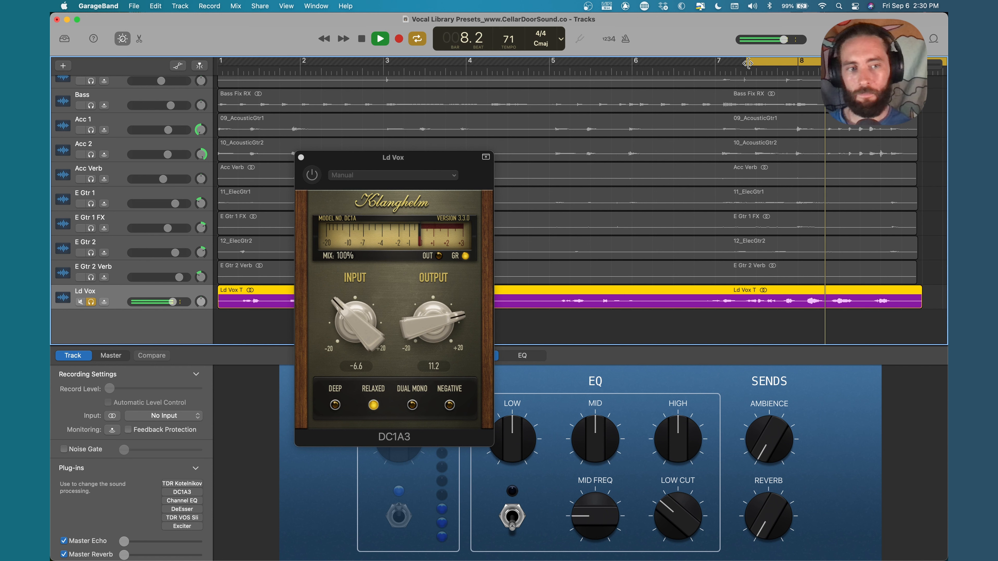
pyautogui.press('space')
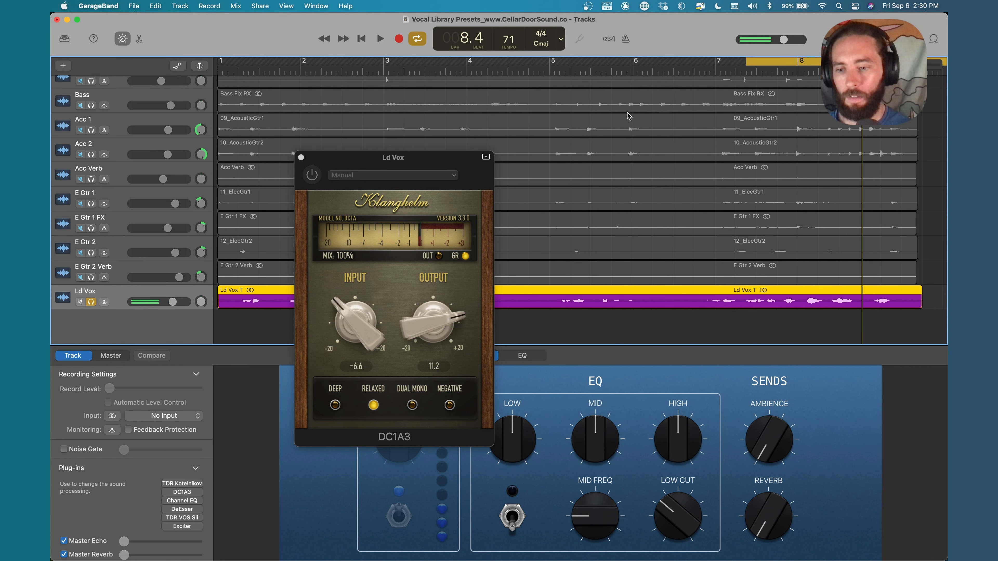
# Turn TDR Kotelnikov and DC1A3 back on and play the same vocal section for comparison.
pyautogui.click(167, 492)
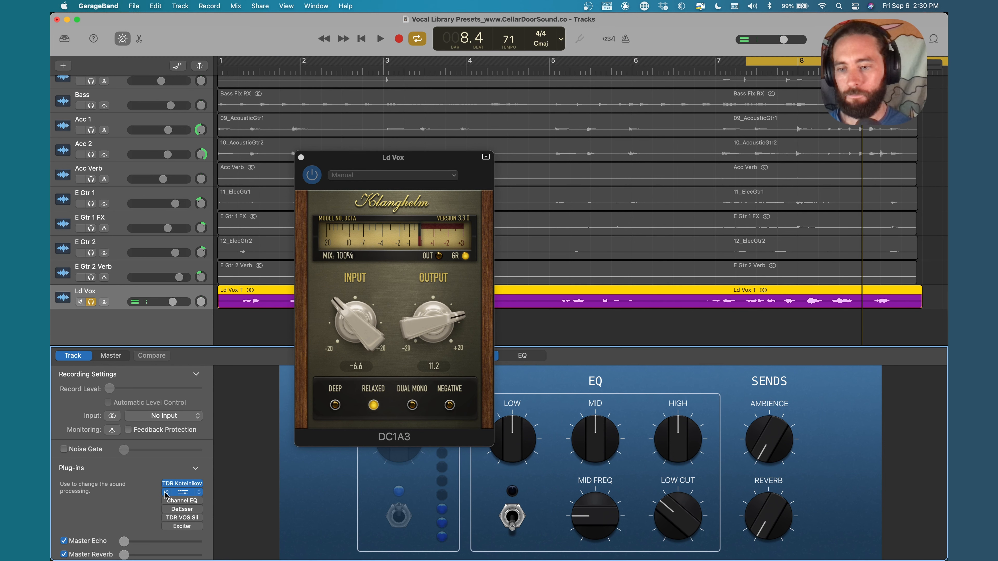
pyautogui.press('space')
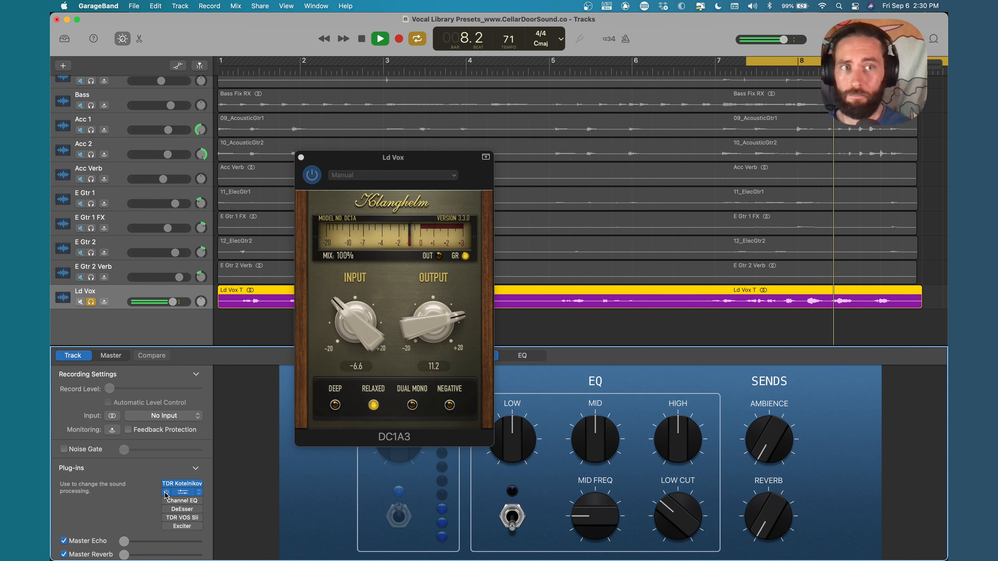
pyautogui.press('space')
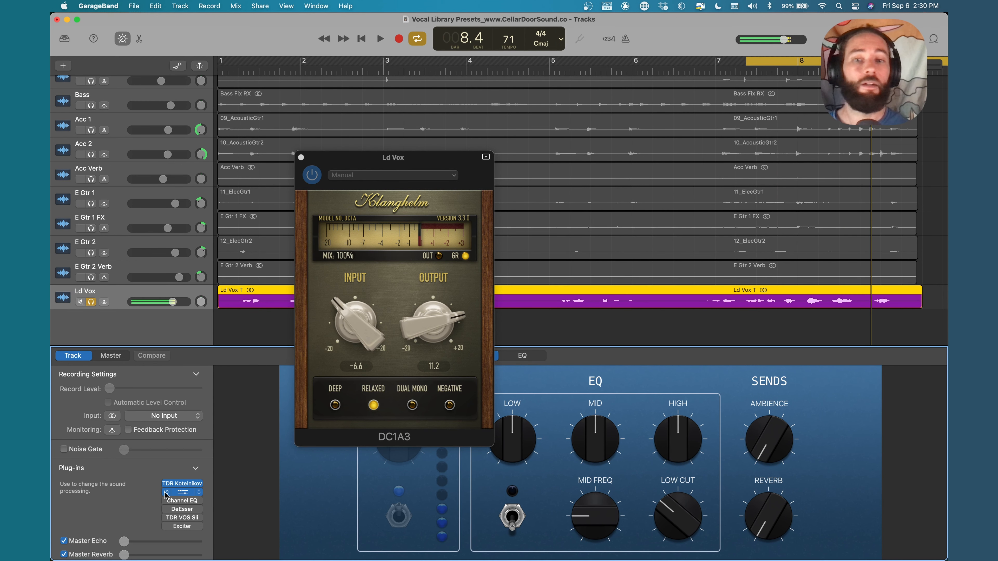
# Set the DC1A3 output to 10.9, close its window and extend the cycle range back to bar 1.
pyautogui.click(427, 325)
pyautogui.moveTo(428, 324); pyautogui.dragTo(428, 329)
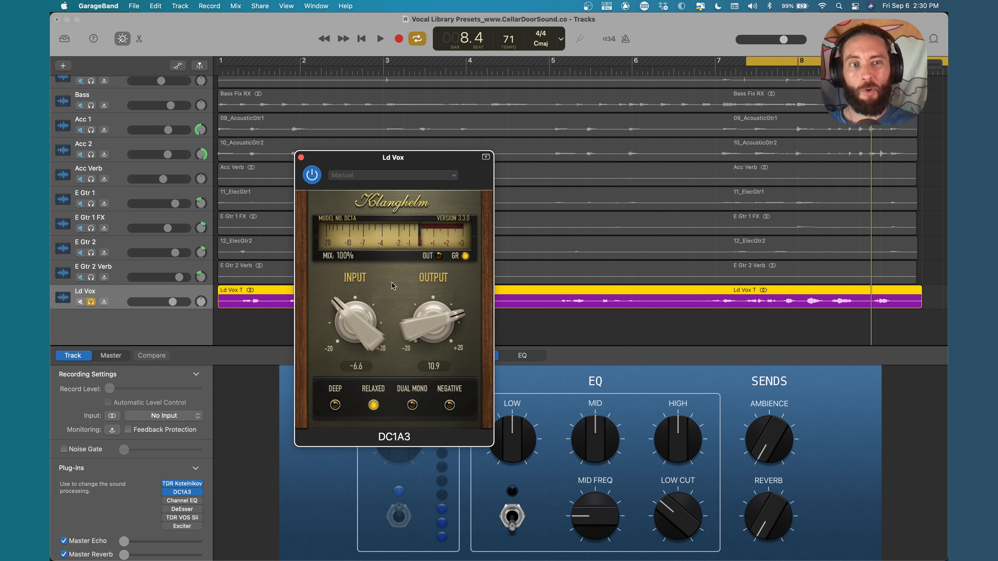
pyautogui.moveTo(710, 62); pyautogui.dragTo(217, 97)
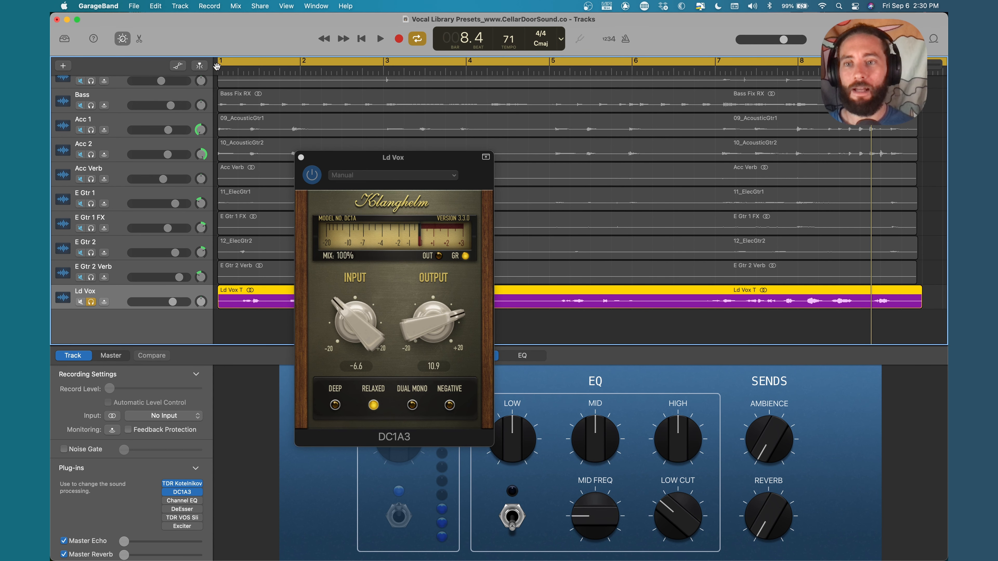
pyautogui.click(302, 158)
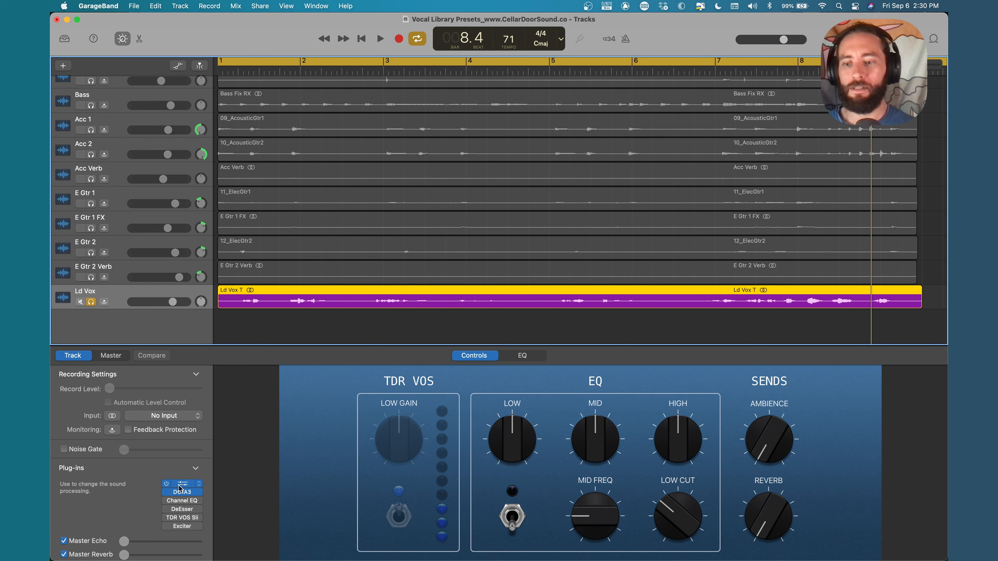
# Open the Channel EQ on Ld Vox and set its low-cut frequency to 78 Hz.
pyautogui.click(182, 502)
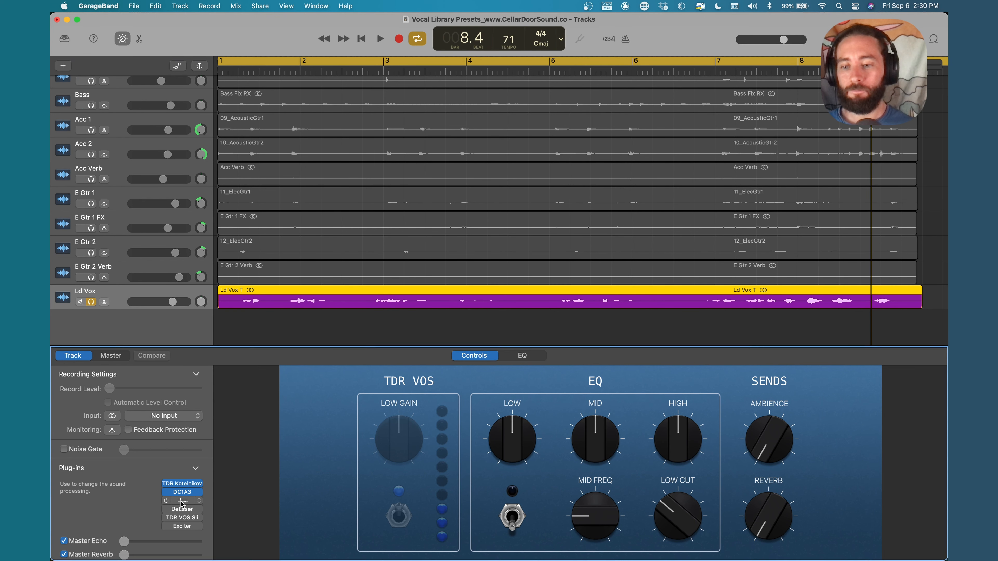
pyautogui.moveTo(516, 165); pyautogui.dragTo(326, 229)
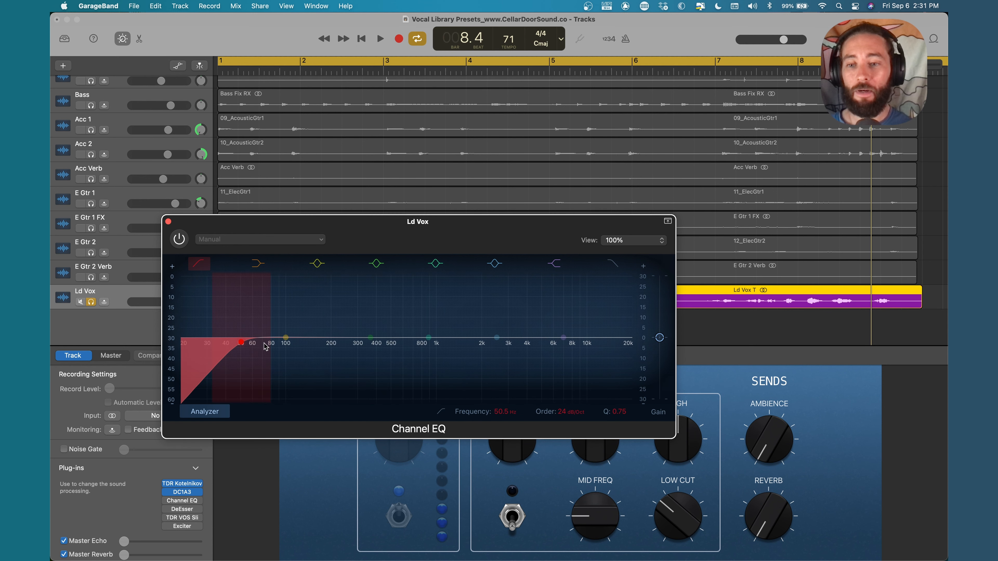
pyautogui.moveTo(241, 345); pyautogui.dragTo(270, 342)
pyautogui.press('space')
pyautogui.press('space')
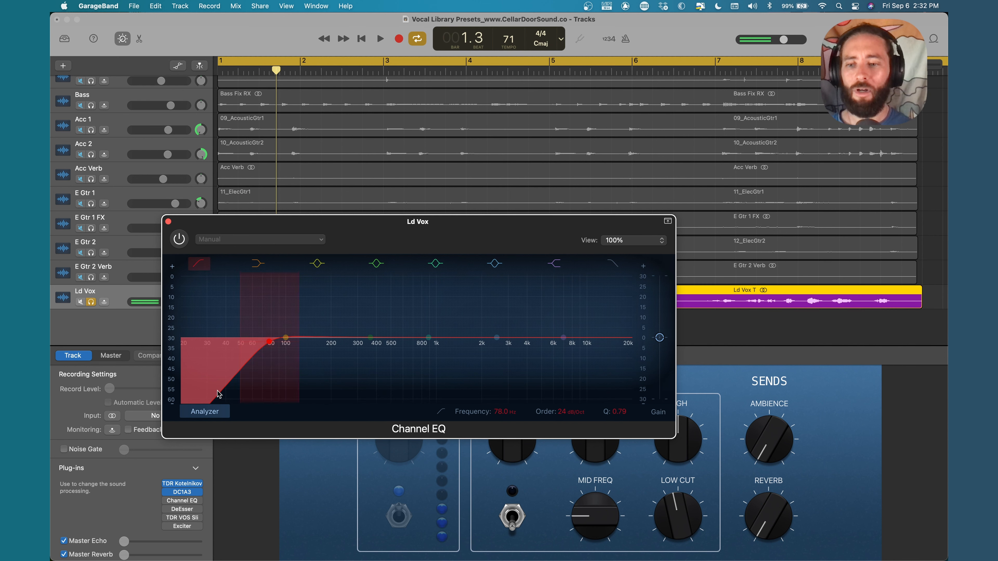
# Switch on the Channel EQ with its analyzer active during playback and nudge the low-cut frequency slightly lower.
pyautogui.click(208, 413)
pyautogui.press('space')
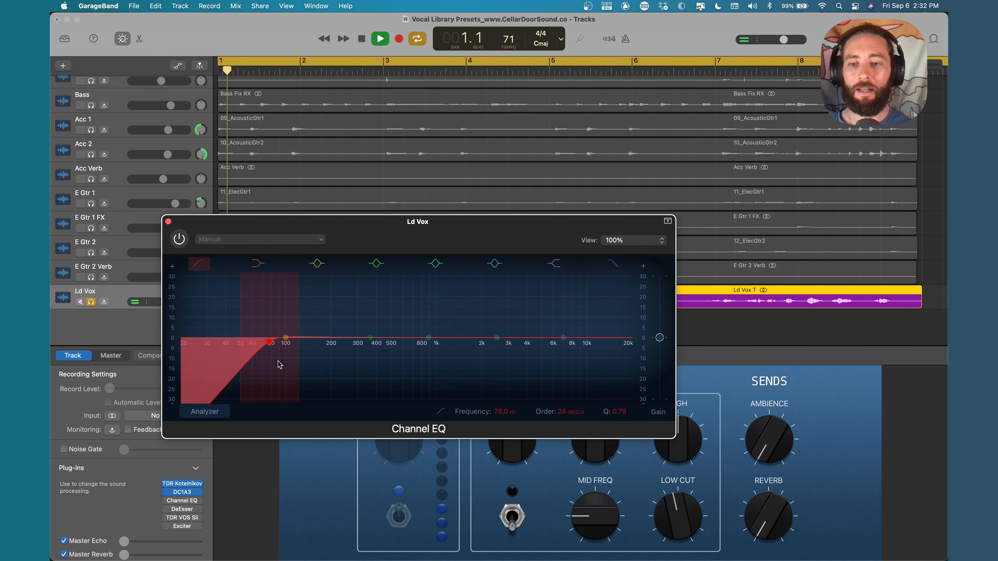
pyautogui.click(210, 413)
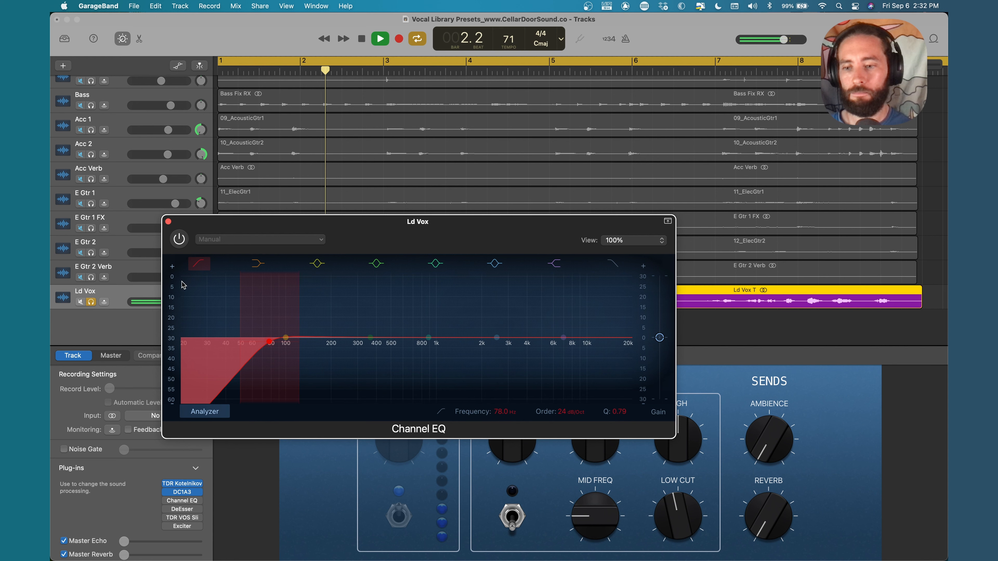
pyautogui.click(179, 239)
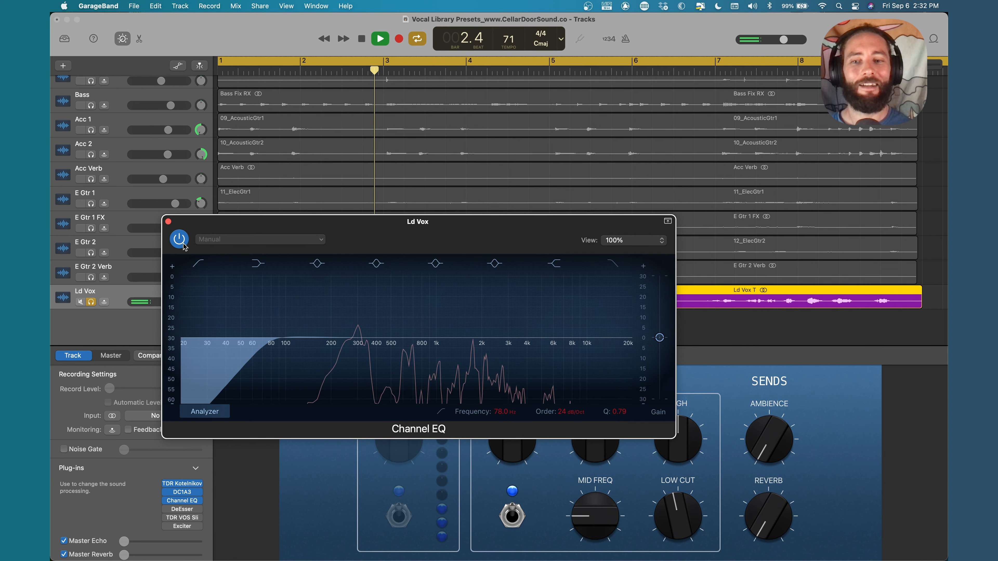
pyautogui.moveTo(269, 349)
pyautogui.mouseDown()
pyautogui.moveTo(277, 350)
pyautogui.moveTo(267, 347)
pyautogui.mouseUp()
pyautogui.press('space')
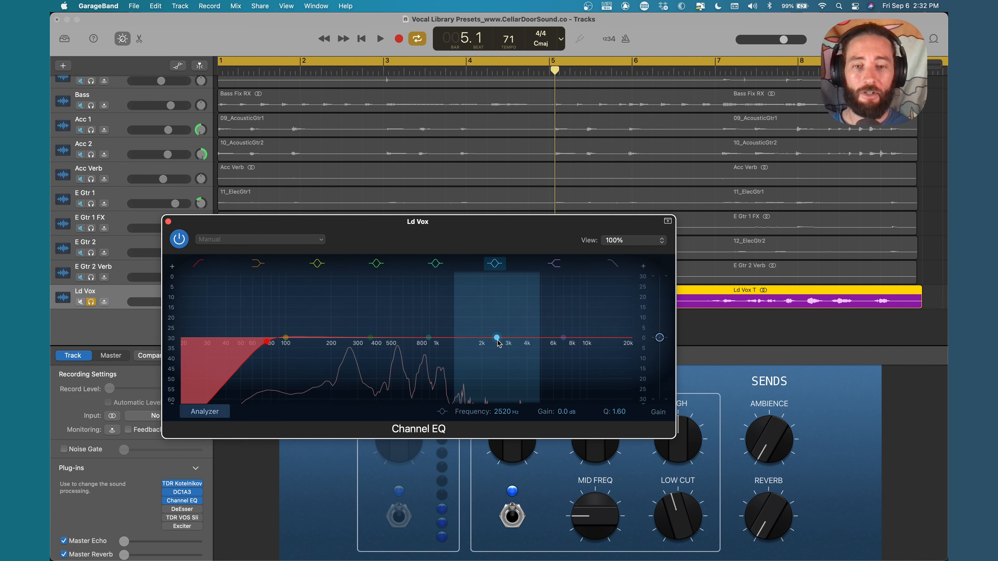
# Boost the upper-mid Channel EQ band by 12.8 dB at 2700 Hz with a Q of 2.60 while auditioning the vocal.
pyautogui.moveTo(498, 341); pyautogui.dragTo(502, 322)
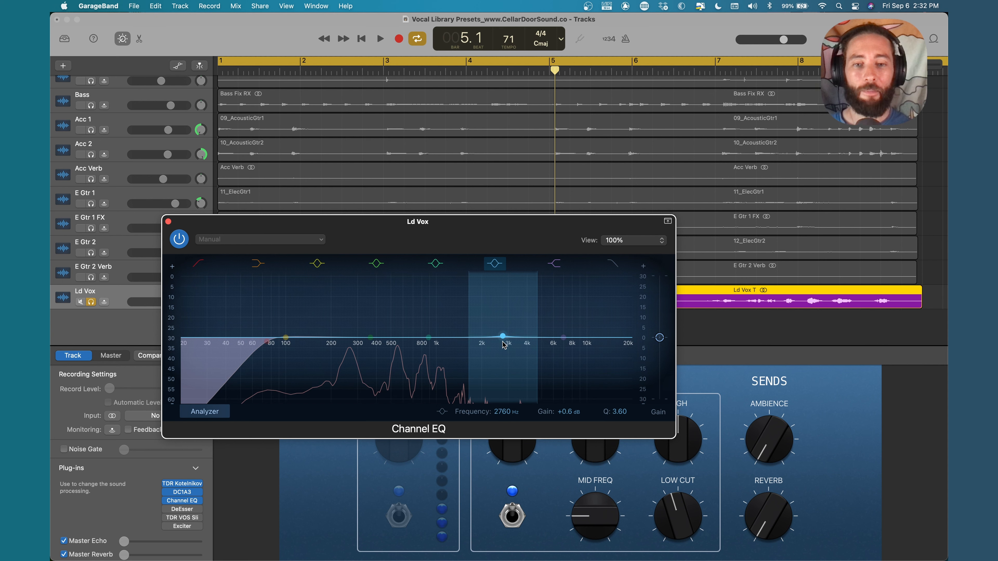
pyautogui.moveTo(504, 345); pyautogui.dragTo(500, 310)
pyautogui.press('space')
pyautogui.scroll(2, 501, 311)
pyautogui.scroll(-4, 500, 311)
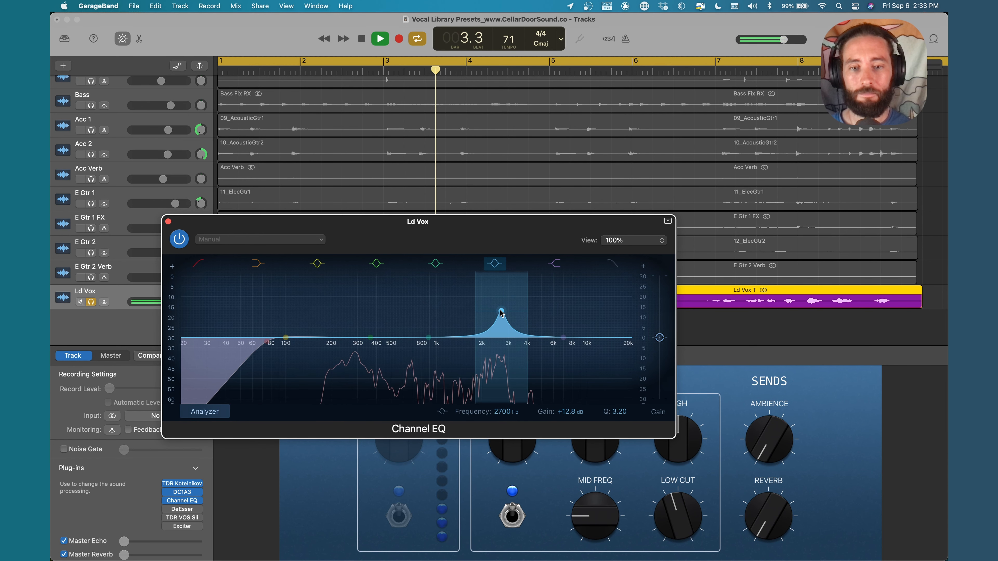
pyautogui.press('space')
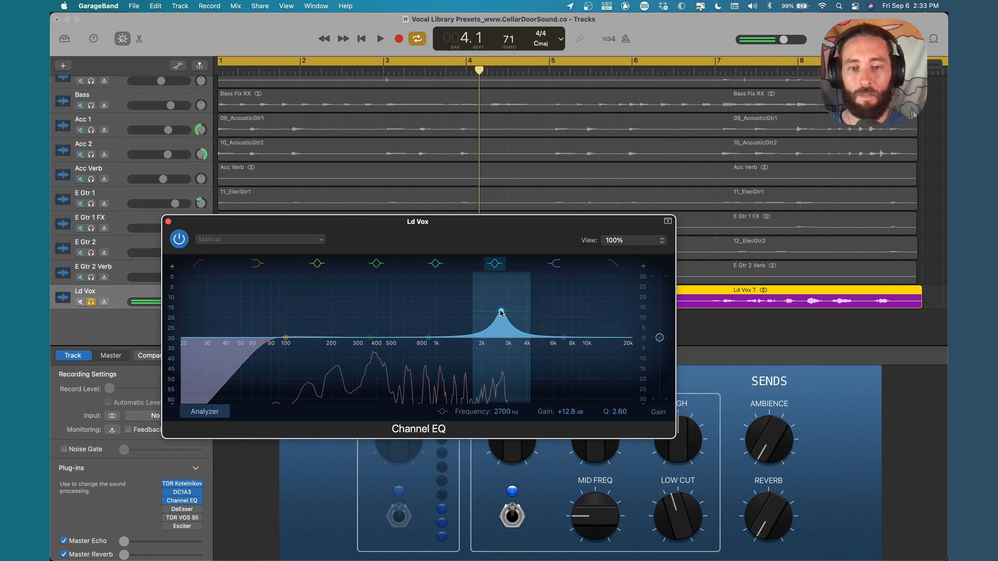
# Turn the upper-mid boost into a cut of -9.5 dB at 2620 Hz.
pyautogui.moveTo(502, 313); pyautogui.dragTo(501, 348)
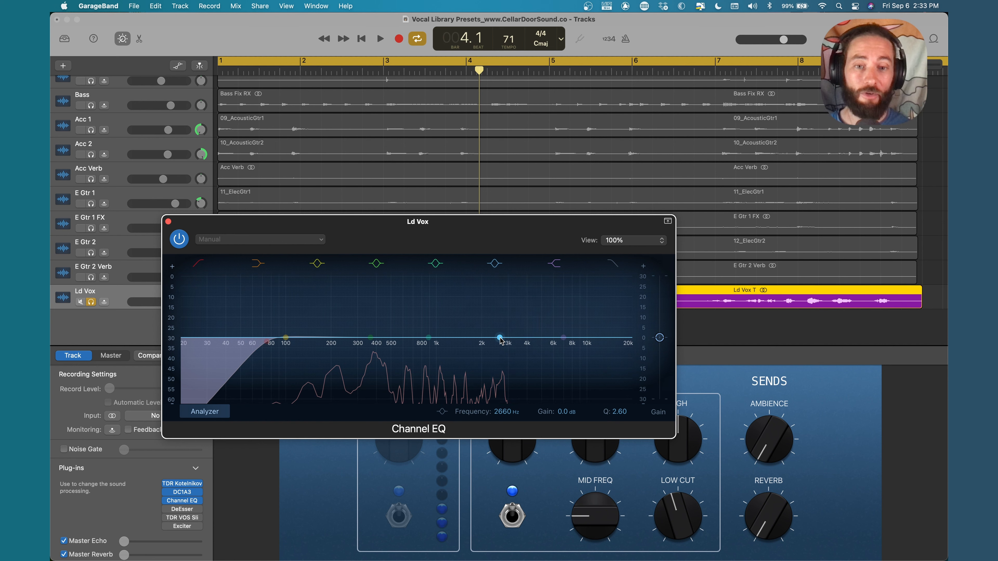
pyautogui.moveTo(501, 337); pyautogui.dragTo(499, 361)
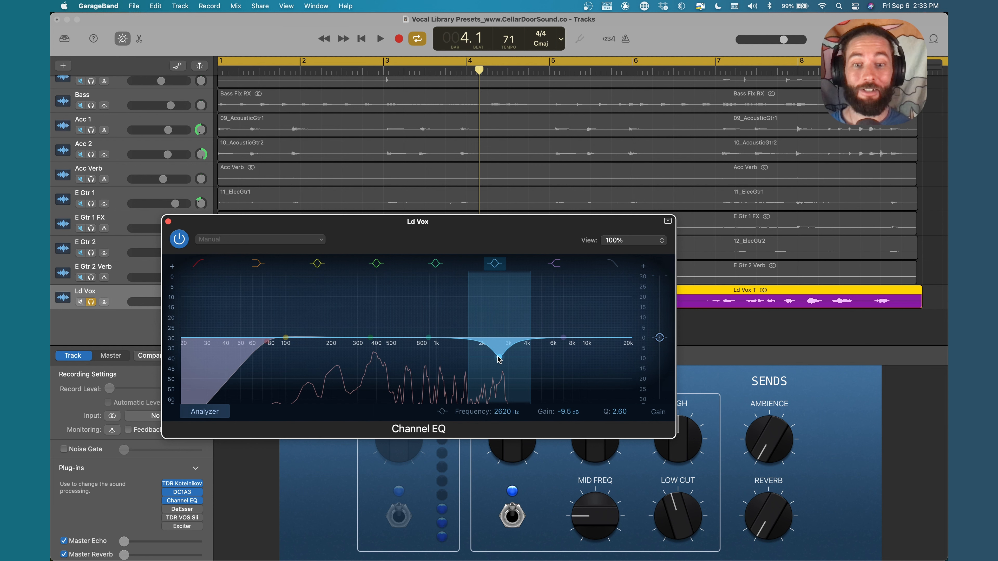
# Set the upper-mid Channel EQ cut to -3.1 dB at 2640 Hz while auditioning the vocal.
pyautogui.moveTo(498, 358); pyautogui.dragTo(499, 368)
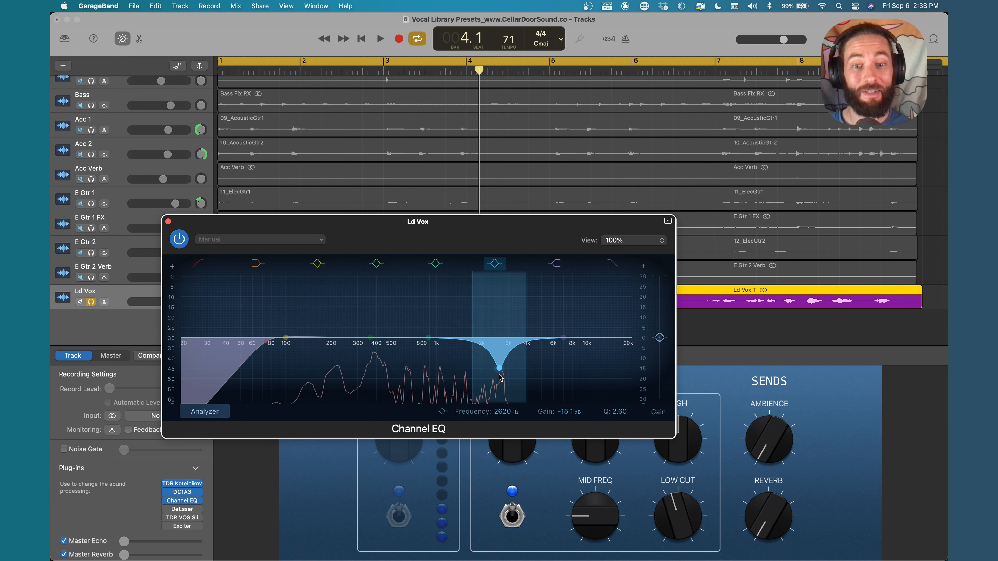
pyautogui.moveTo(499, 368); pyautogui.dragTo(499, 333)
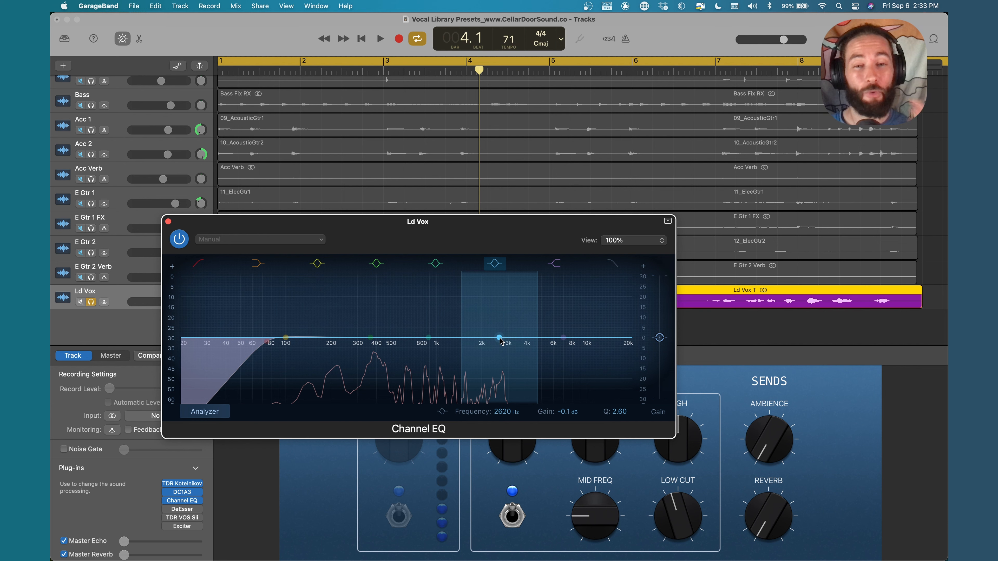
pyautogui.press('space')
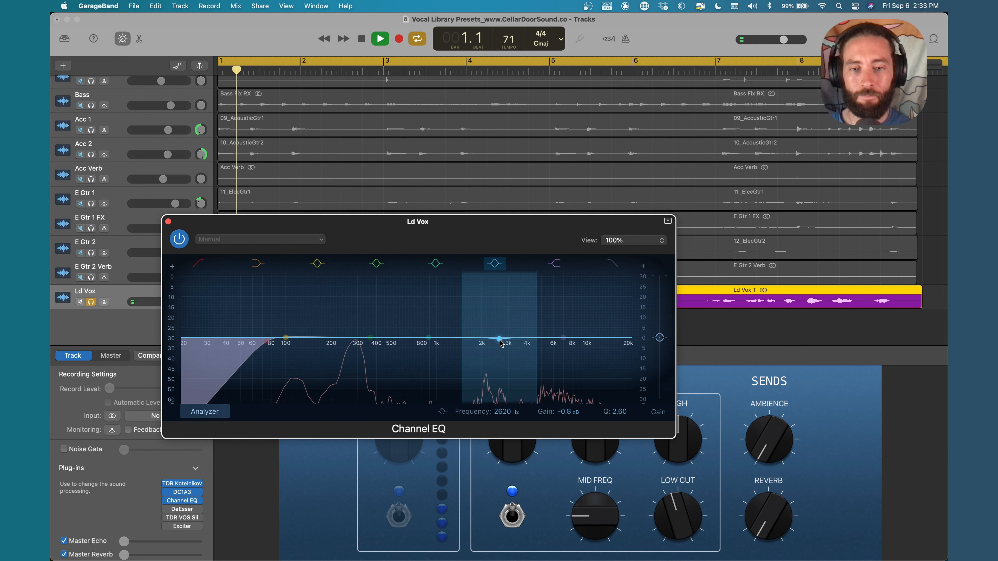
pyautogui.moveTo(500, 339)
pyautogui.mouseDown()
pyautogui.moveTo(501, 357)
pyautogui.moveTo(500, 345)
pyautogui.mouseUp()
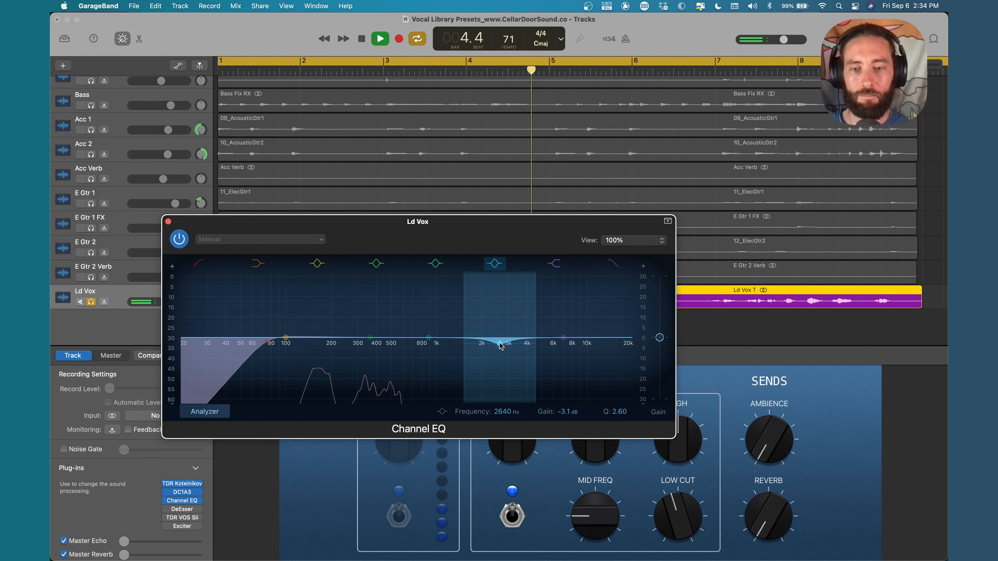
pyautogui.press('space')
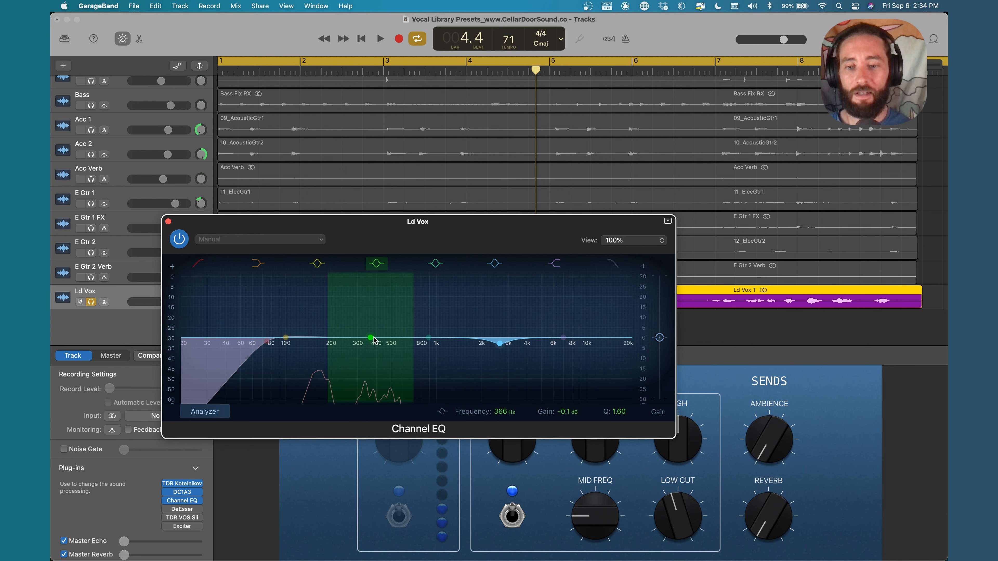
# Sweep the green mid band of the Channel EQ during playback and set a -2.8 dB cut at 835 Hz with a Q of 2.10.
pyautogui.press('space')
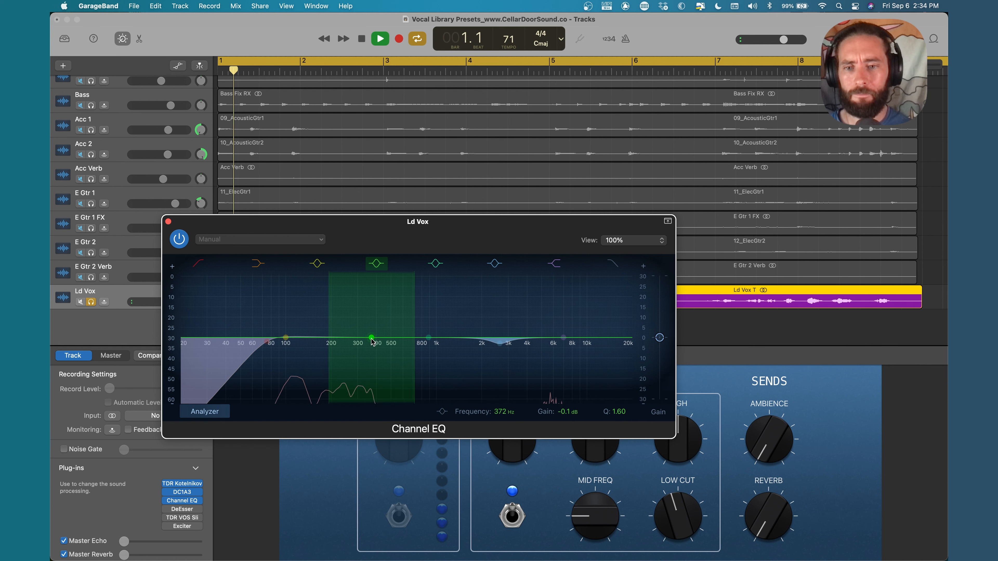
pyautogui.moveTo(376, 339); pyautogui.dragTo(387, 334)
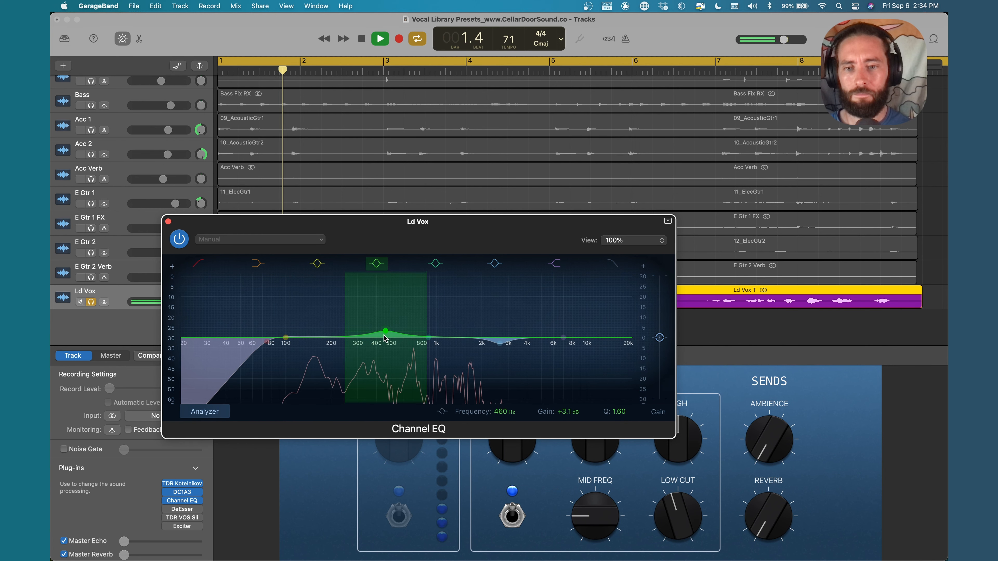
pyautogui.scroll(5, 384, 336)
pyautogui.moveTo(385, 335); pyautogui.dragTo(424, 346)
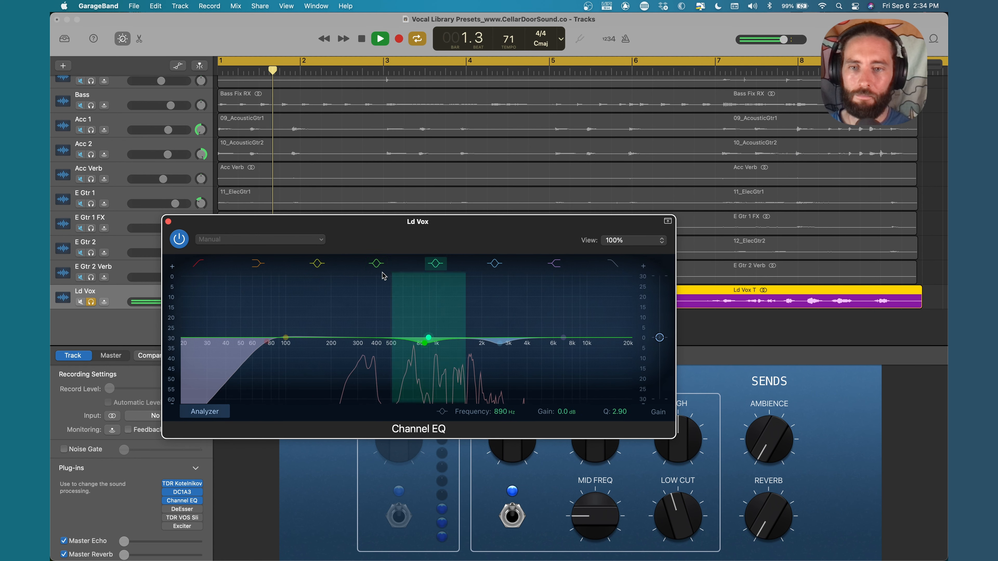
# Compare the vocal with the green Channel EQ band bypassed and active, and stop playback.
pyautogui.click(376, 264)
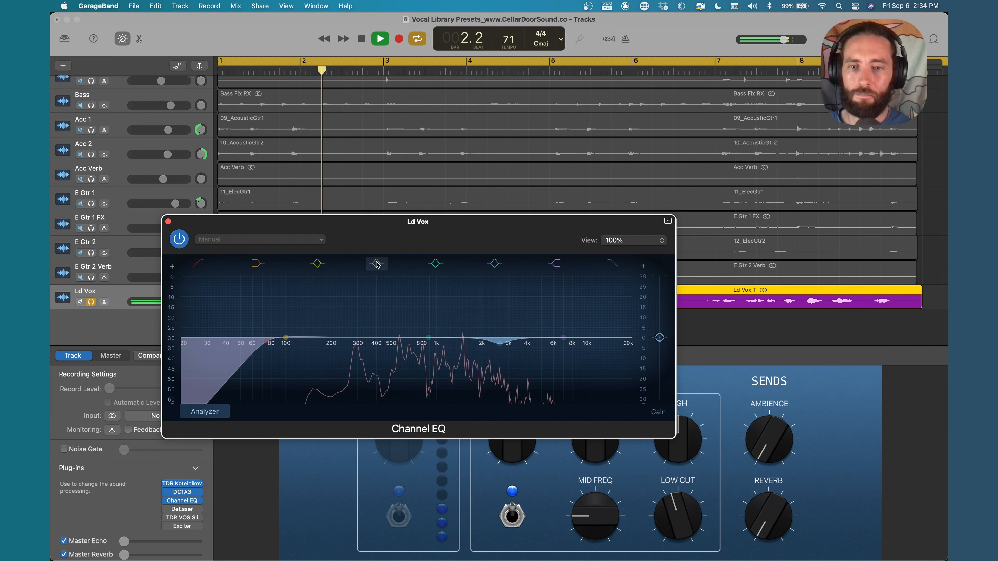
pyautogui.click(376, 263)
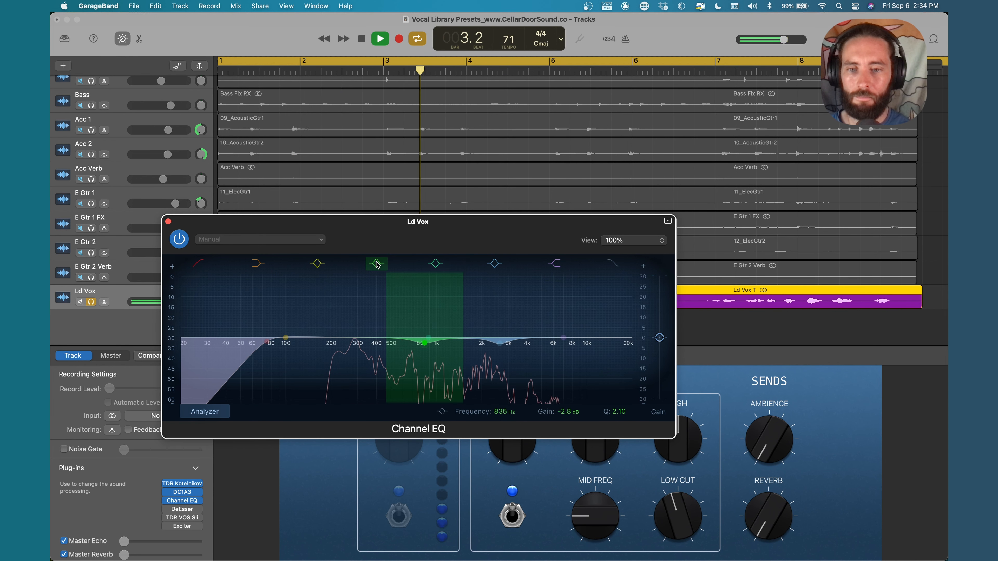
pyautogui.press('space')
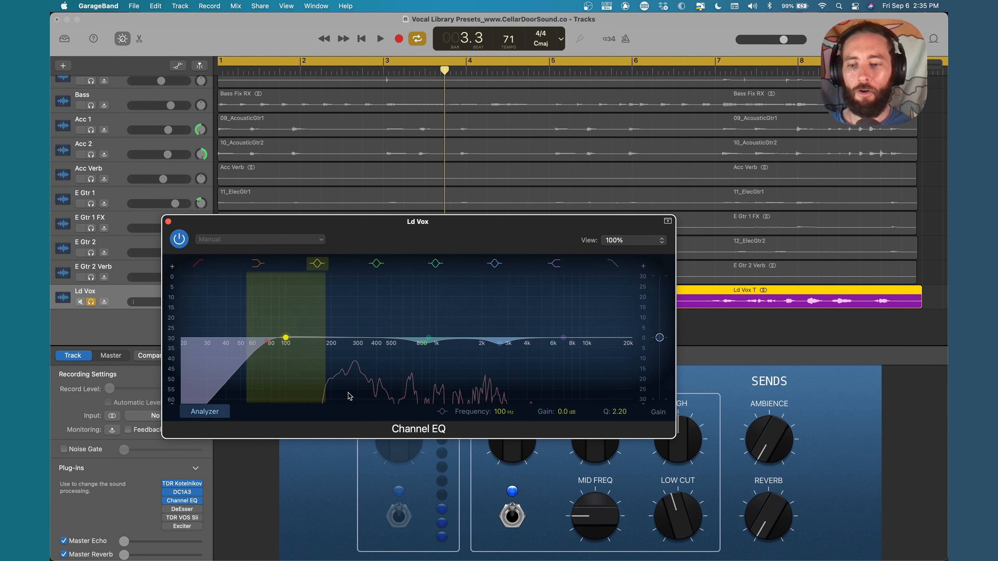
# Unsolo Ld Vox to audition it in the full mix, and close the Channel EQ.
pyautogui.click(91, 302)
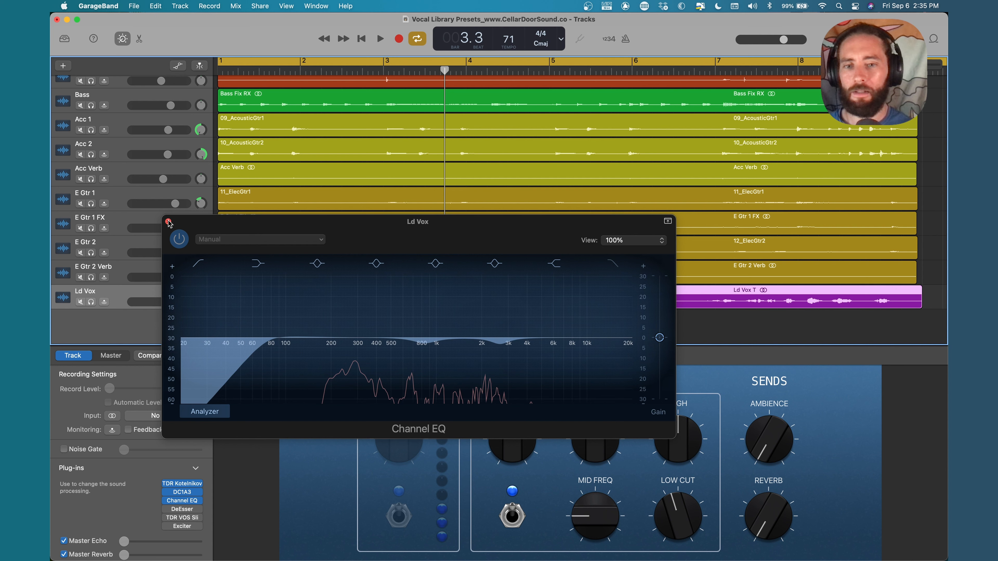
pyautogui.press('space')
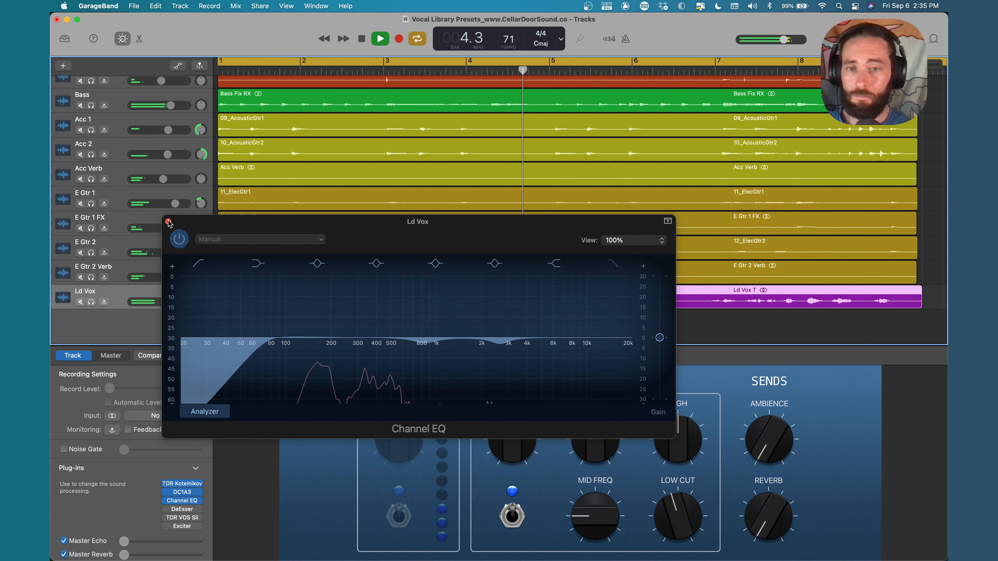
pyautogui.press('space')
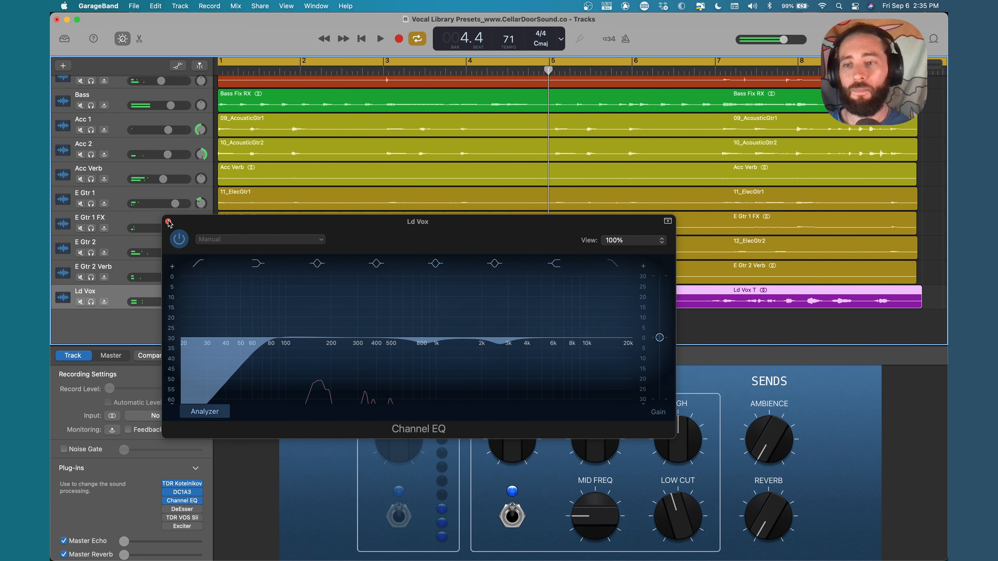
pyautogui.click(168, 221)
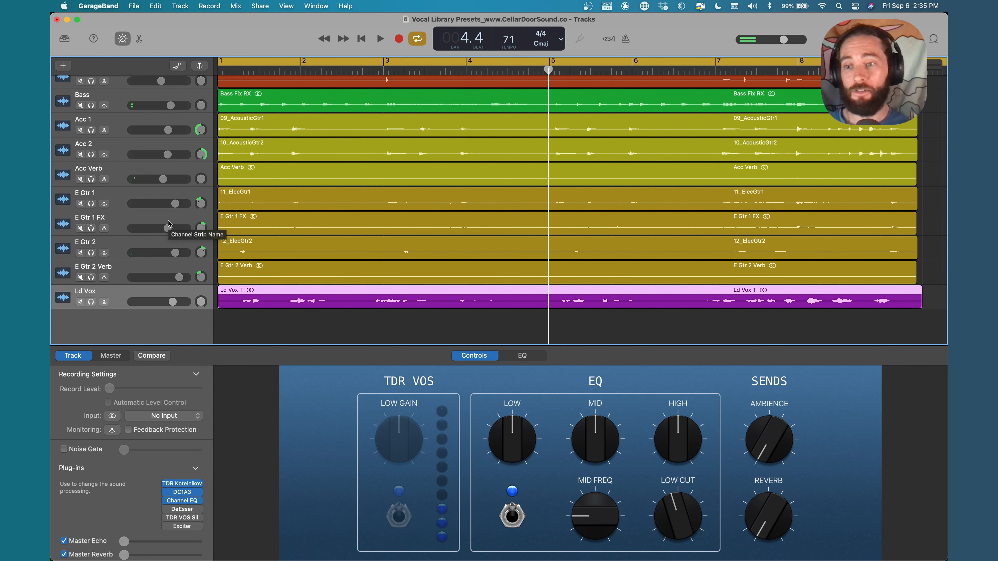
# Solo Ld Vox and switch on its DeEsser.
pyautogui.click(91, 302)
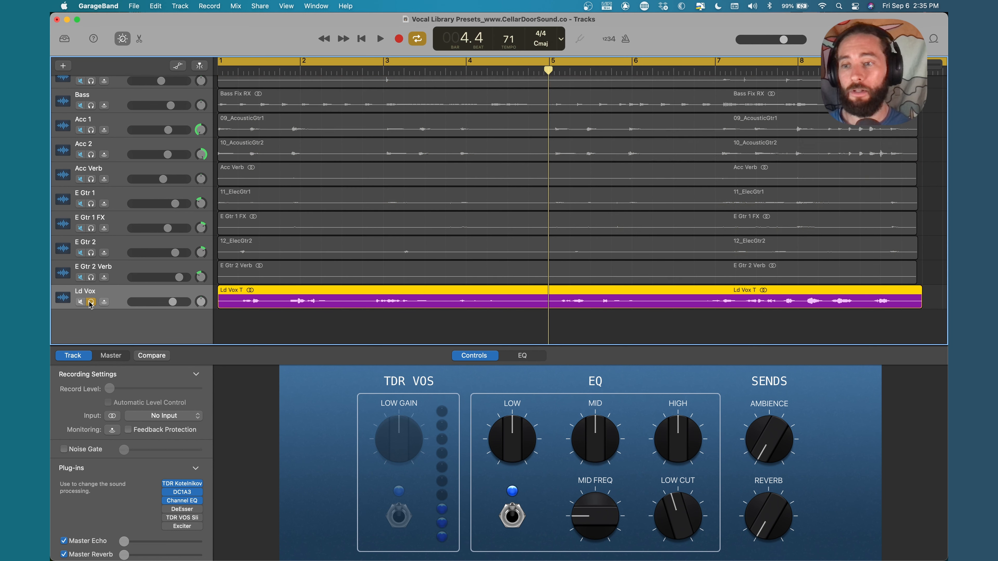
pyautogui.click(182, 509)
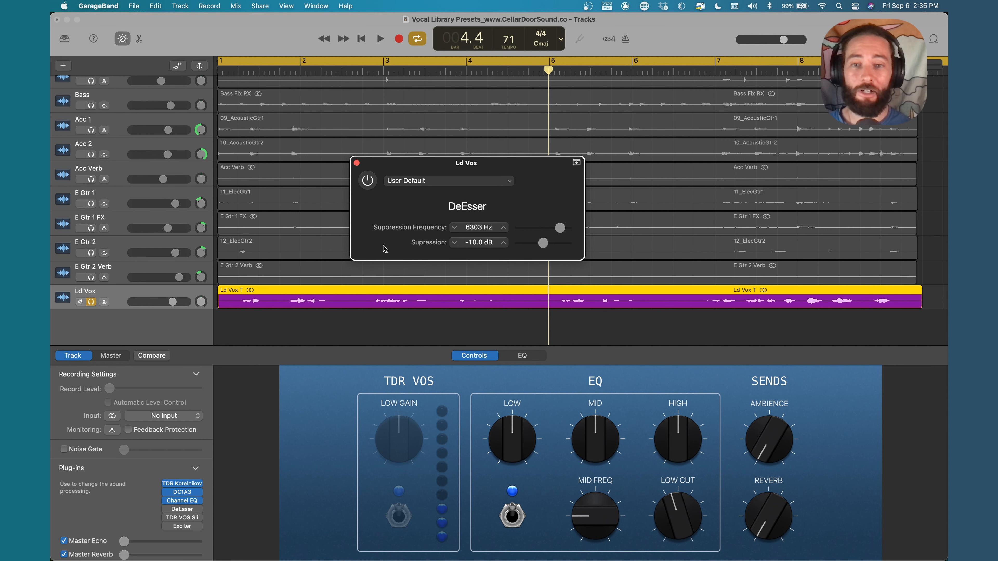
pyautogui.click(367, 182)
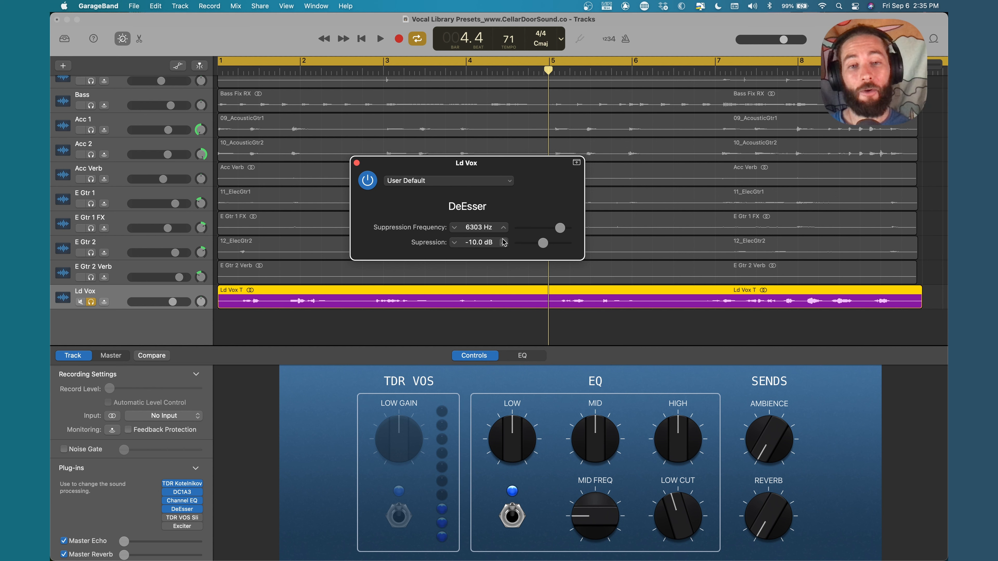
# Move the start of the cycle region to about bar 5 and compare the vocal with the DeEsser off and on.
pyautogui.press('space')
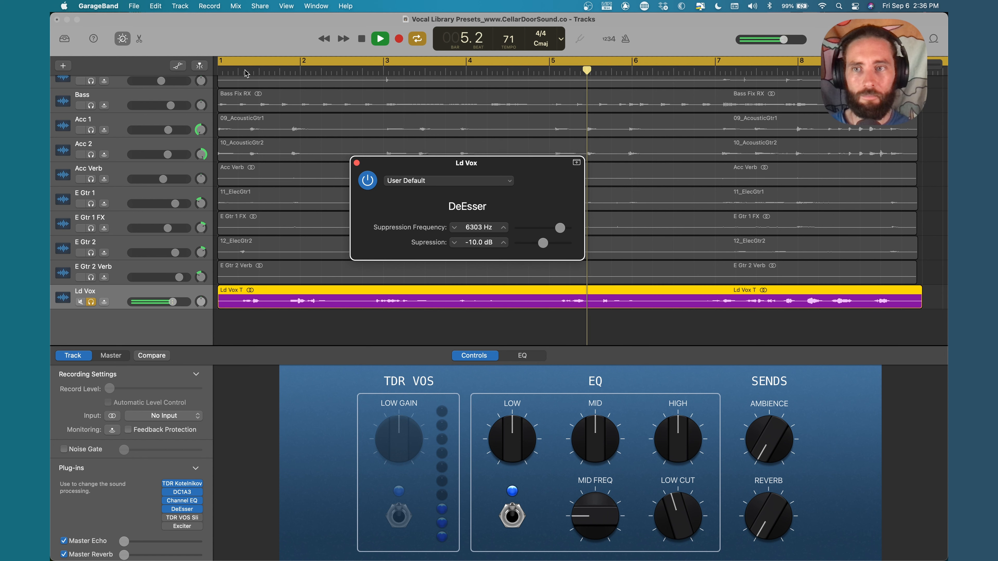
pyautogui.moveTo(219, 61); pyautogui.dragTo(560, 88)
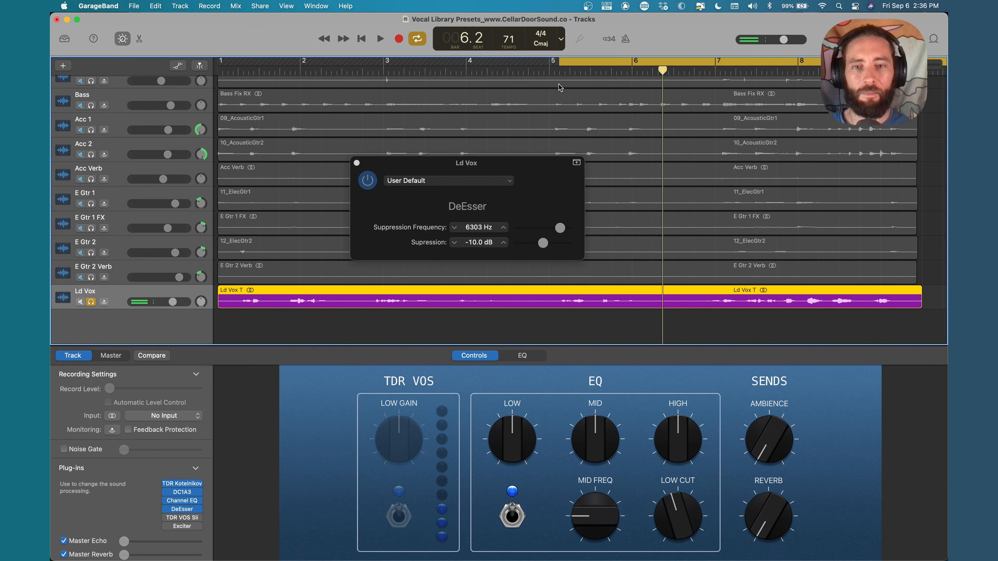
pyautogui.click(368, 181)
pyautogui.press('space')
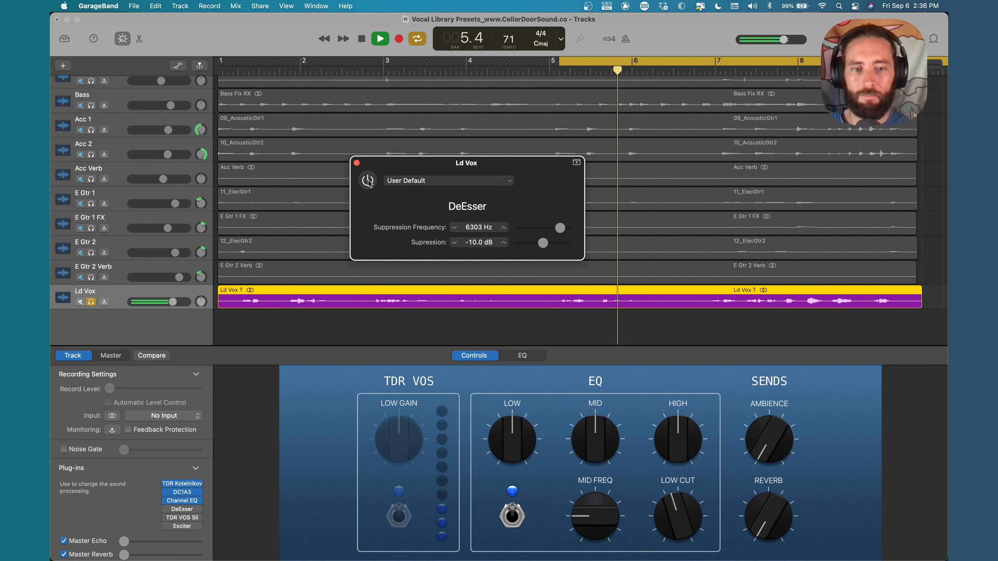
pyautogui.press('space')
pyautogui.click(368, 181)
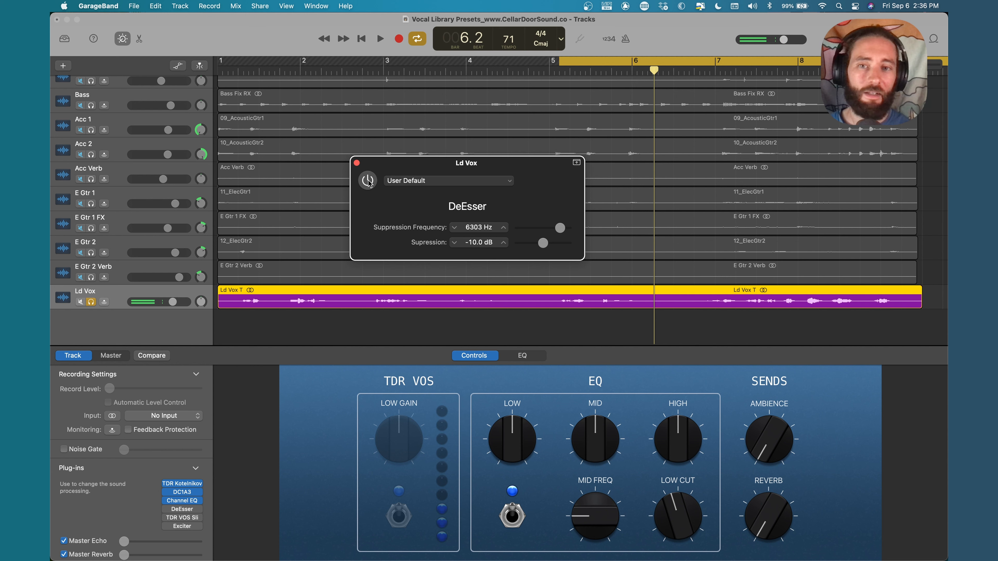
pyautogui.press('space')
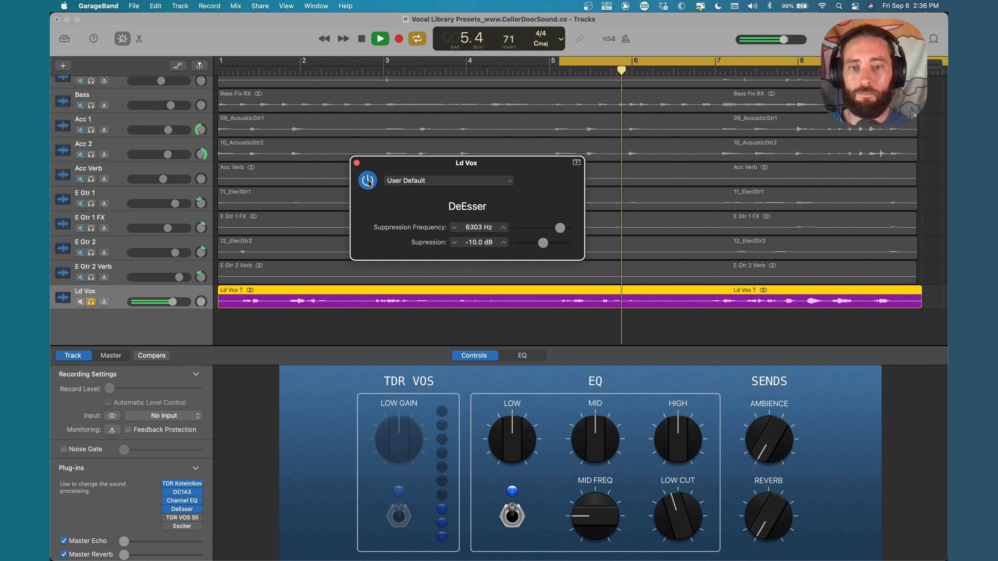
pyautogui.press('space')
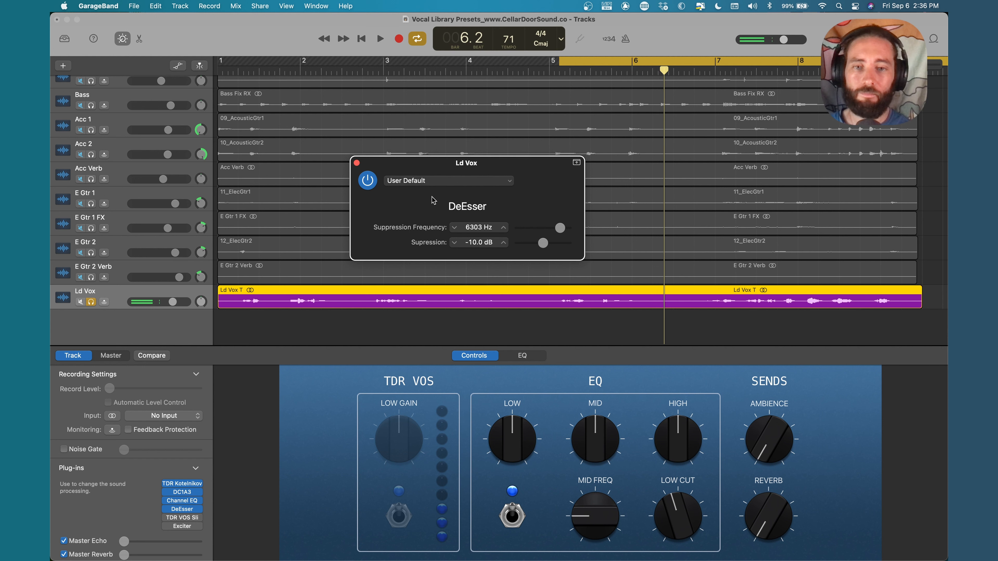
# Set the DeEsser's suppression to -12.5 dB and close the plug-in window.
pyautogui.moveTo(544, 244); pyautogui.dragTo(550, 244)
pyautogui.press('space')
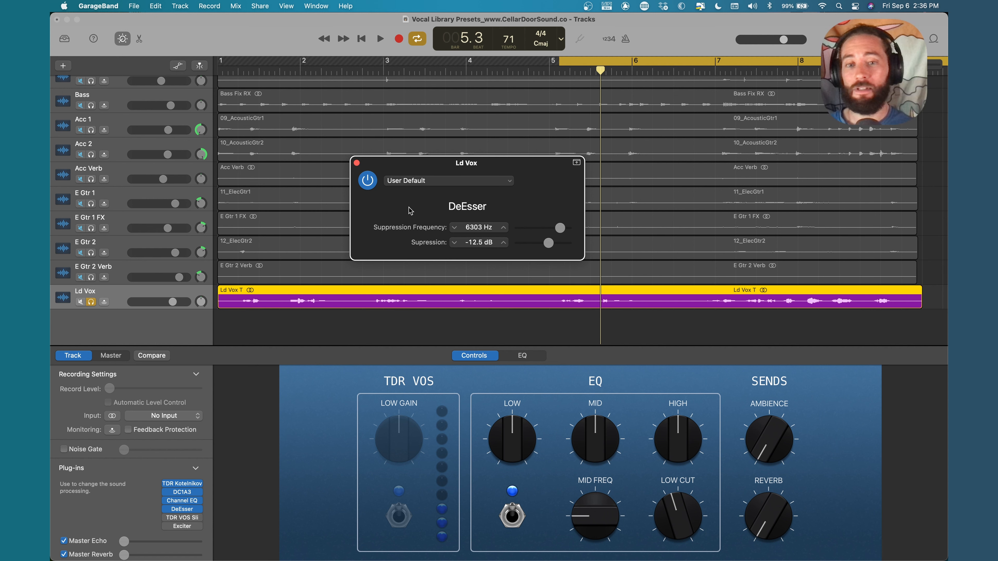
pyautogui.click(357, 163)
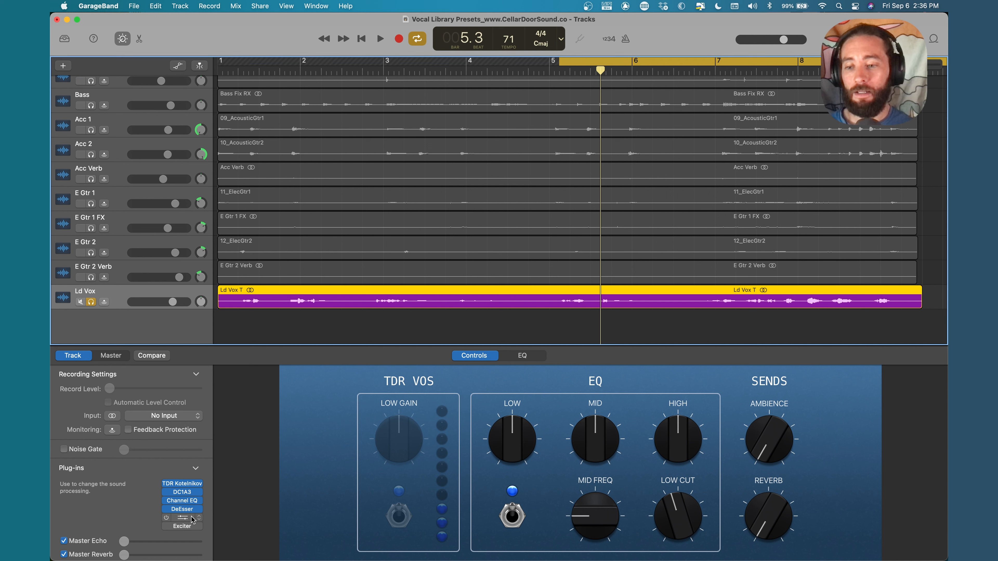
# Open TDR VOS SlickEQ on Ld Vox and browse its EQ models, returning to American.
pyautogui.click(184, 519)
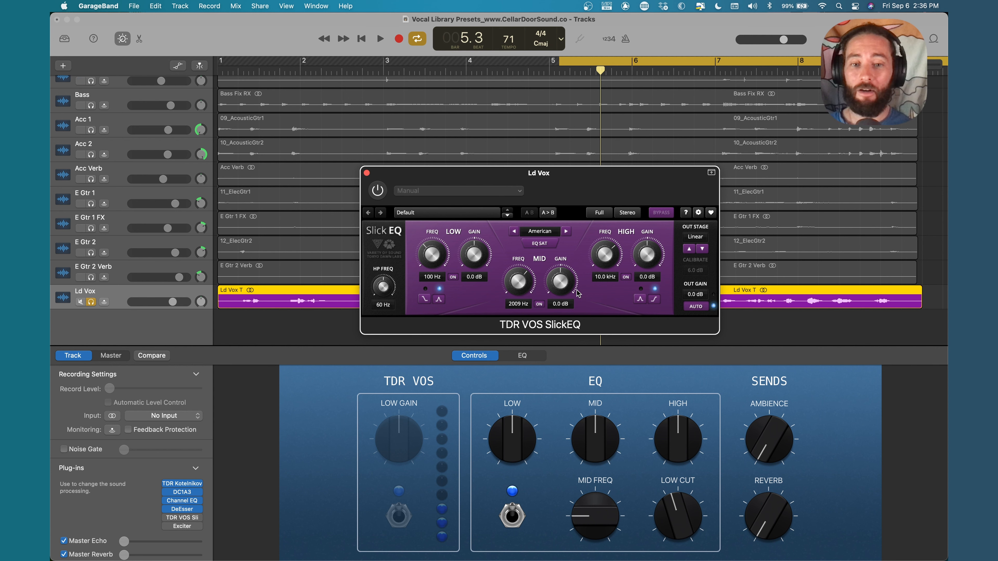
pyautogui.click(565, 231)
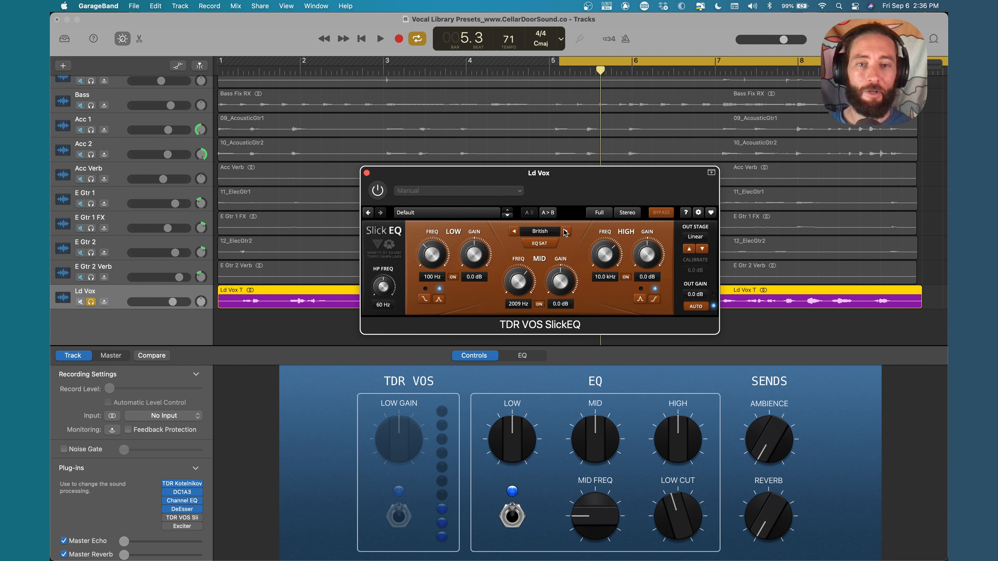
pyautogui.click(514, 231)
pyautogui.click(569, 232)
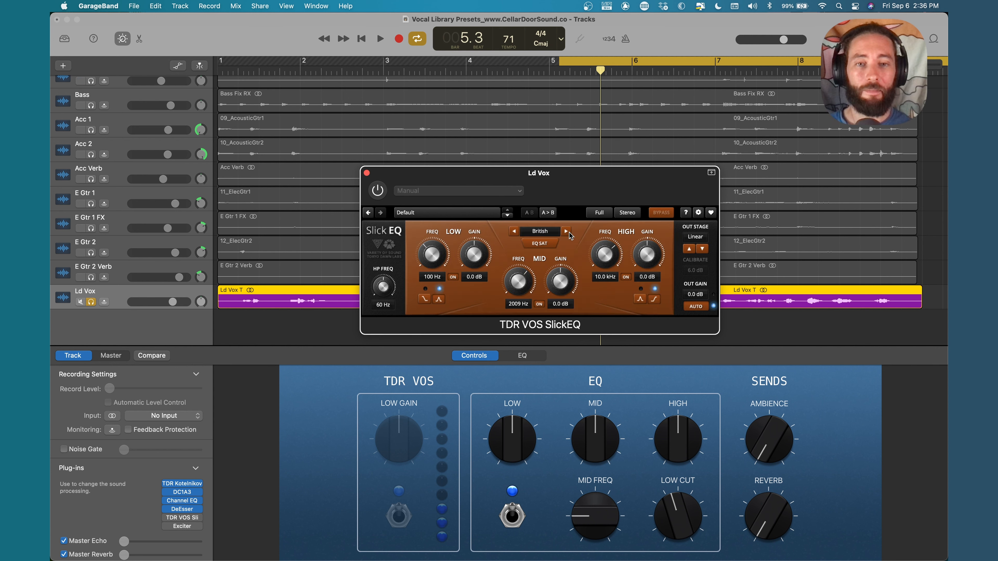
pyautogui.click(570, 233)
pyautogui.click(514, 232)
pyautogui.click(514, 232)
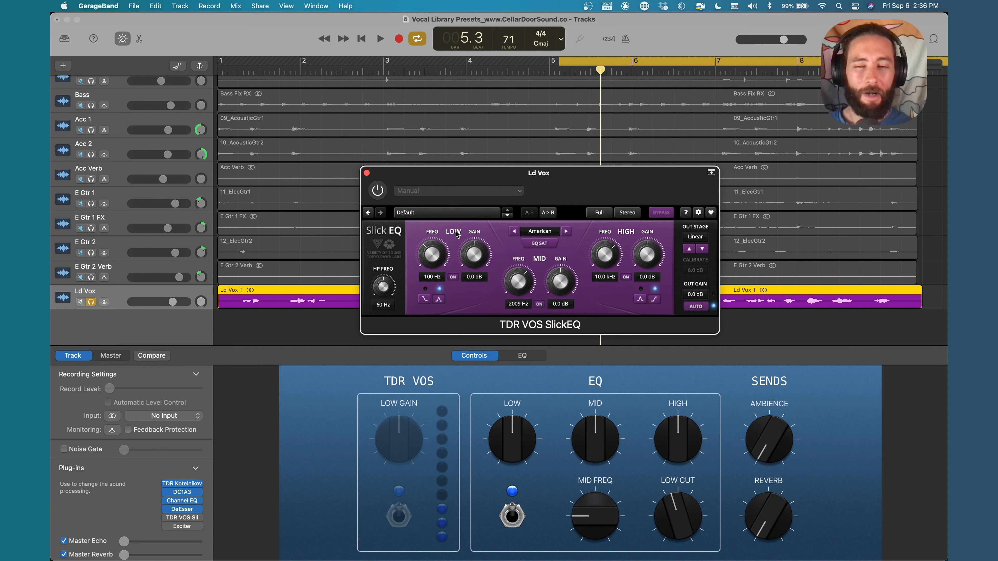
# Switch on SlickEQ and raise its high band gain to 4.7 dB at 10.0 kHz while auditioning the vocal.
pyautogui.click(376, 194)
pyautogui.moveTo(468, 180); pyautogui.dragTo(298, 199)
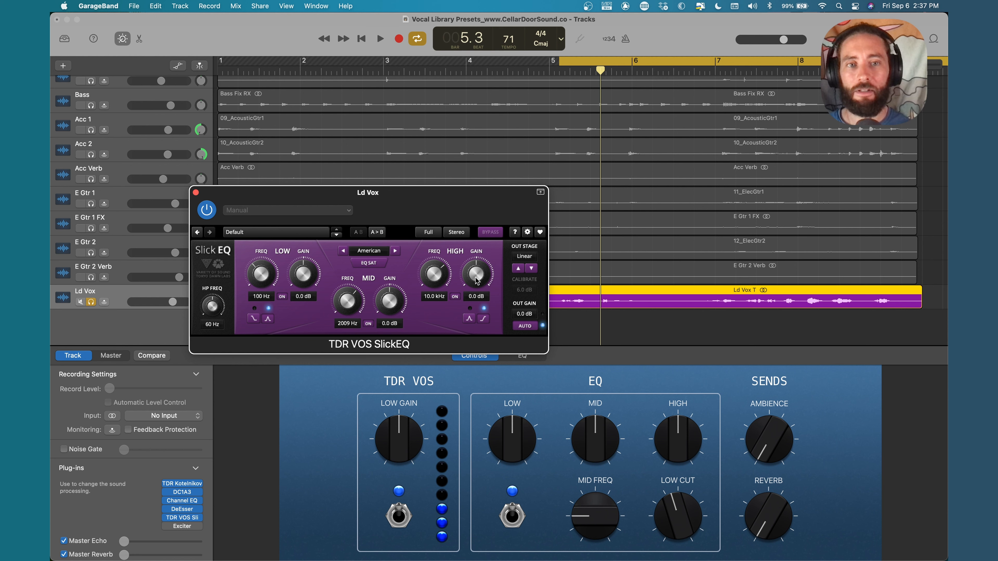
pyautogui.press('space')
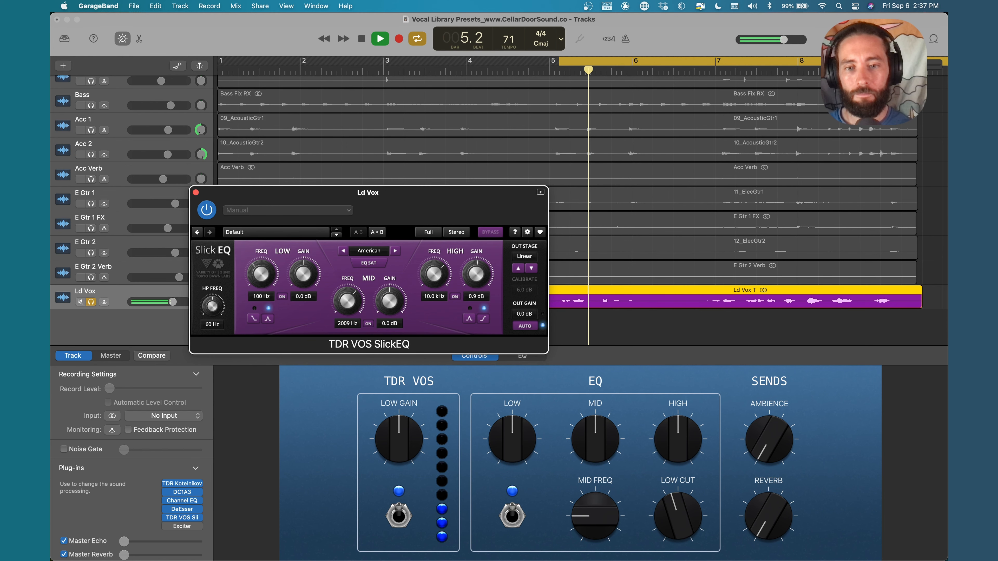
pyautogui.moveTo(476, 280); pyautogui.dragTo(476, 266)
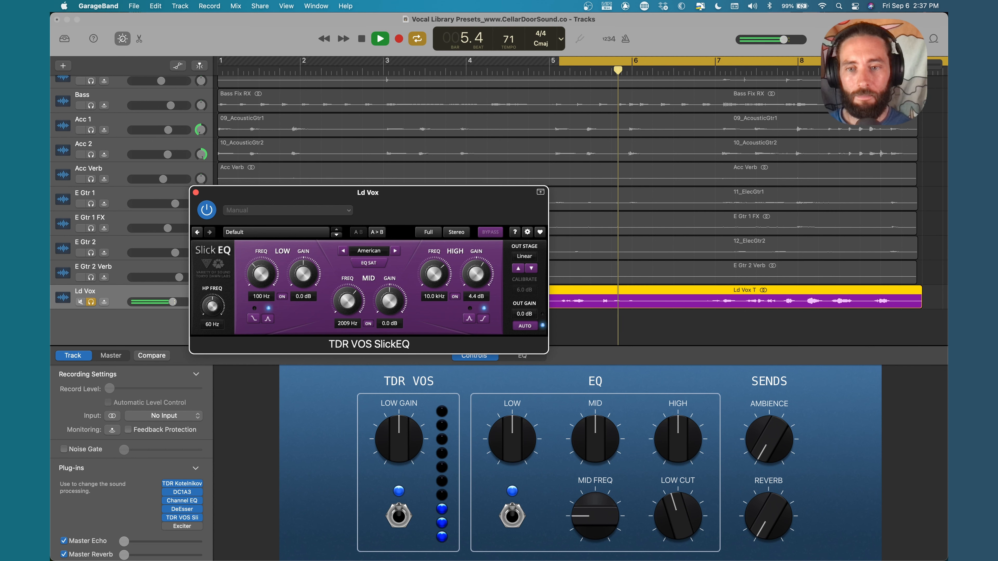
pyautogui.press('space')
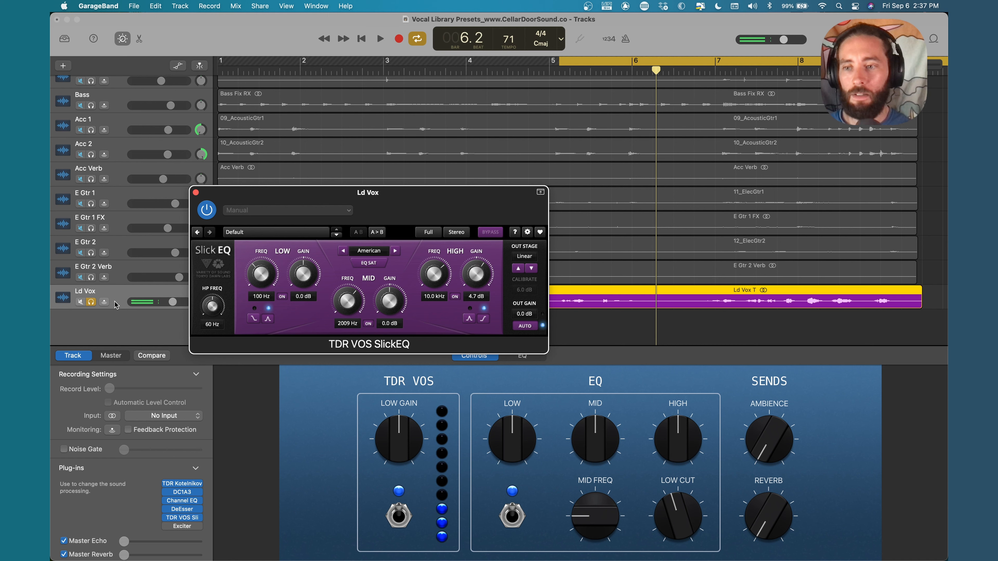
# Unsolo Ld Vox and lower SlickEQ's high band gain to 3.9 dB while playing the full mix.
pyautogui.click(94, 304)
pyautogui.press('space')
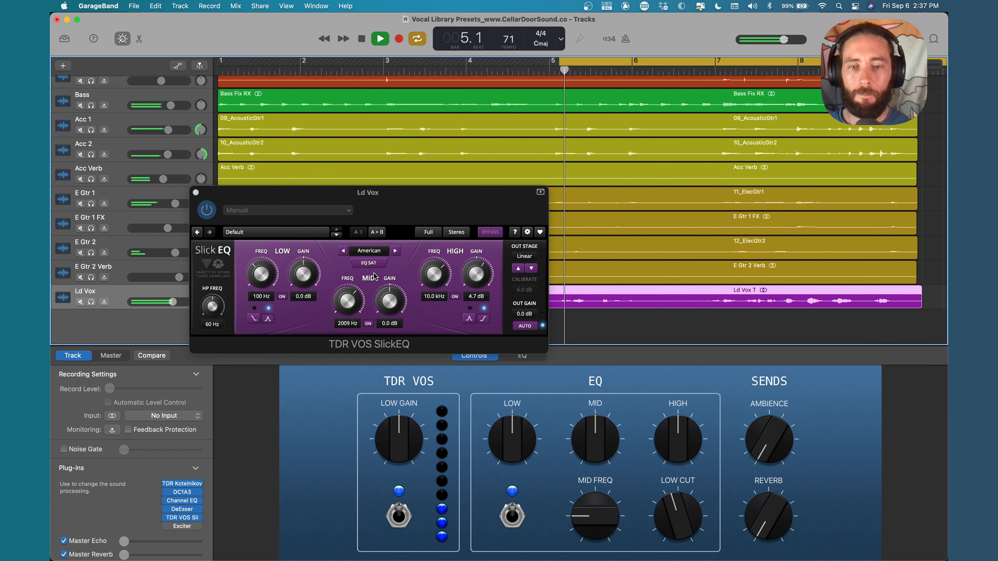
pyautogui.moveTo(477, 274); pyautogui.dragTo(479, 275)
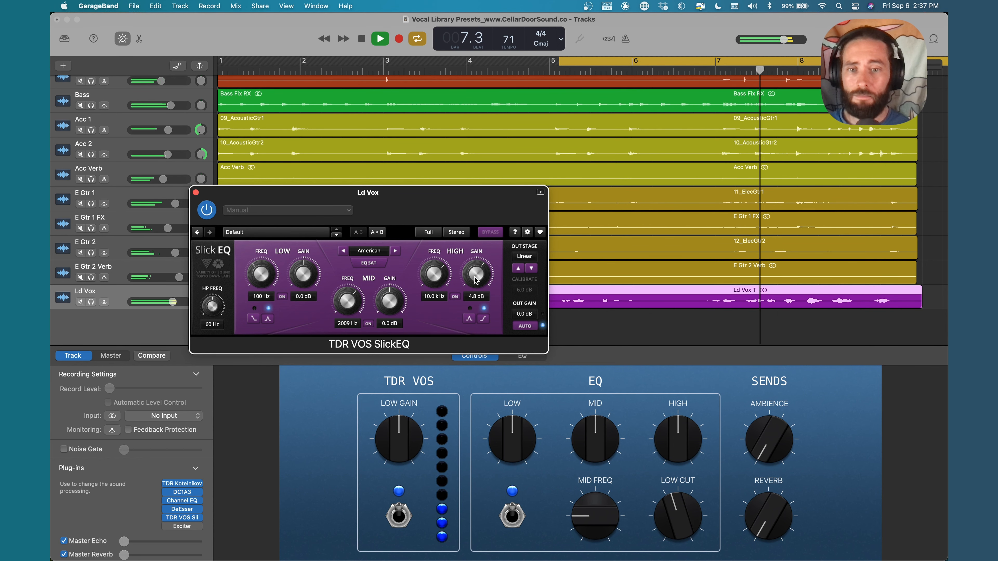
pyautogui.moveTo(479, 277); pyautogui.dragTo(479, 282)
pyautogui.press('space')
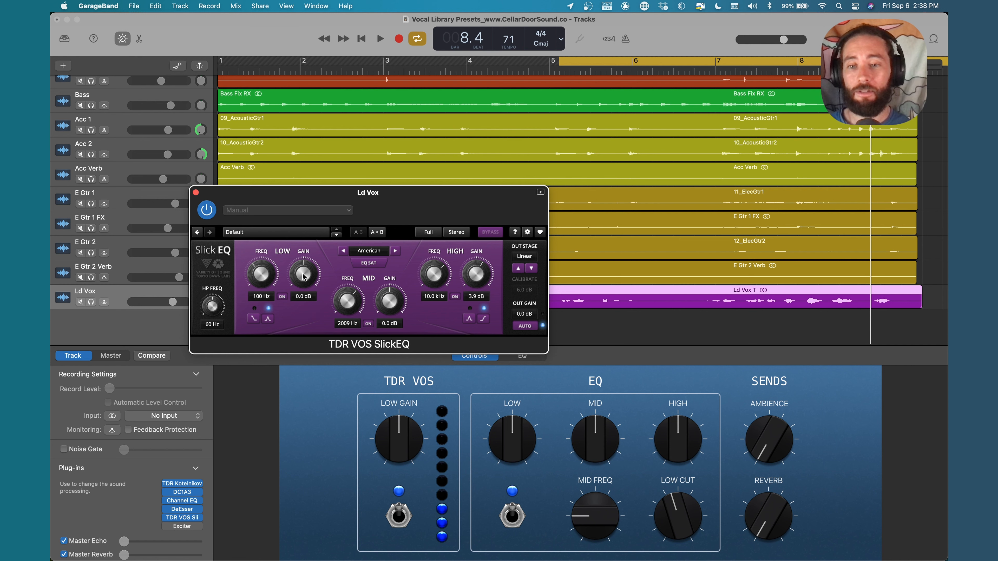
# Set SlickEQ's low band gain to 4.7 dB at 100 Hz, comparing the band off and on during playback.
pyautogui.press('space')
pyautogui.moveTo(304, 276)
pyautogui.mouseDown()
pyautogui.moveTo(304, 261)
pyautogui.moveTo(303, 272)
pyautogui.mouseUp()
pyautogui.click(282, 296)
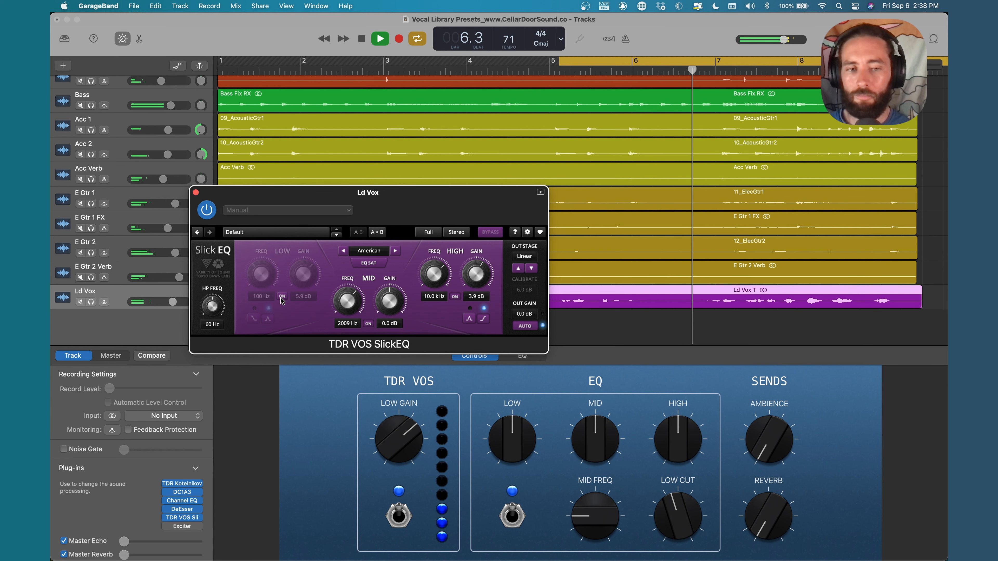
pyautogui.click(281, 296)
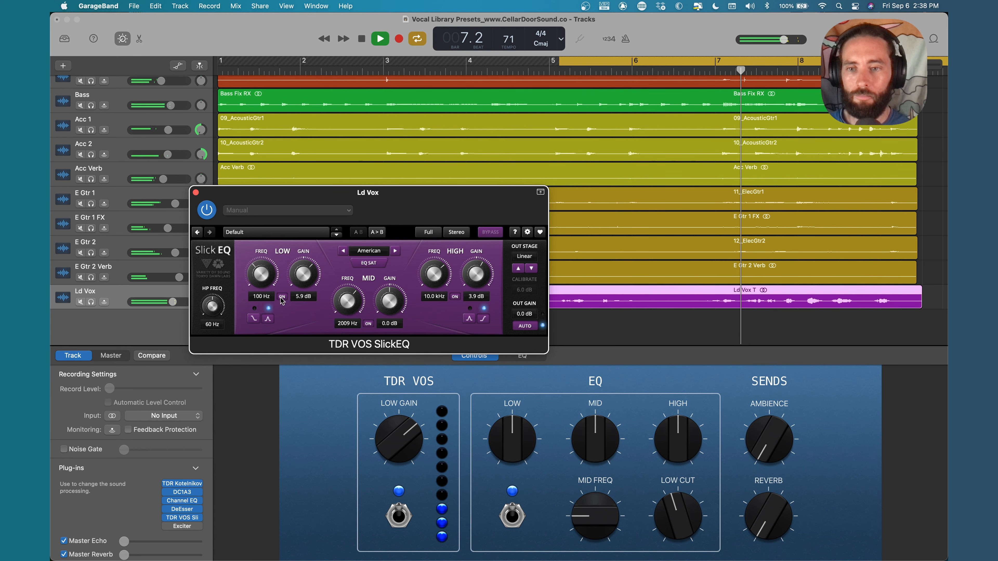
pyautogui.moveTo(302, 278); pyautogui.dragTo(302, 286)
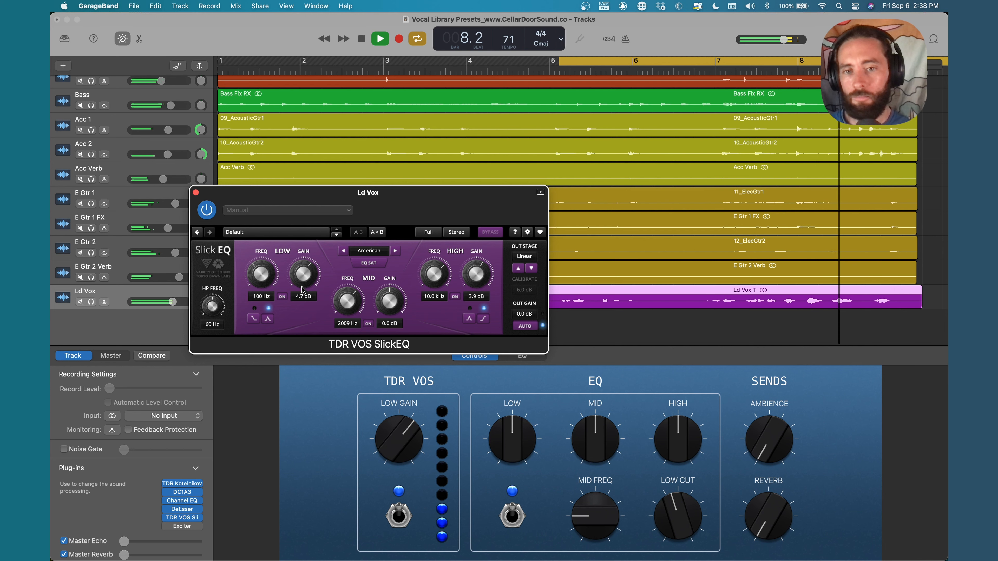
pyautogui.press('space')
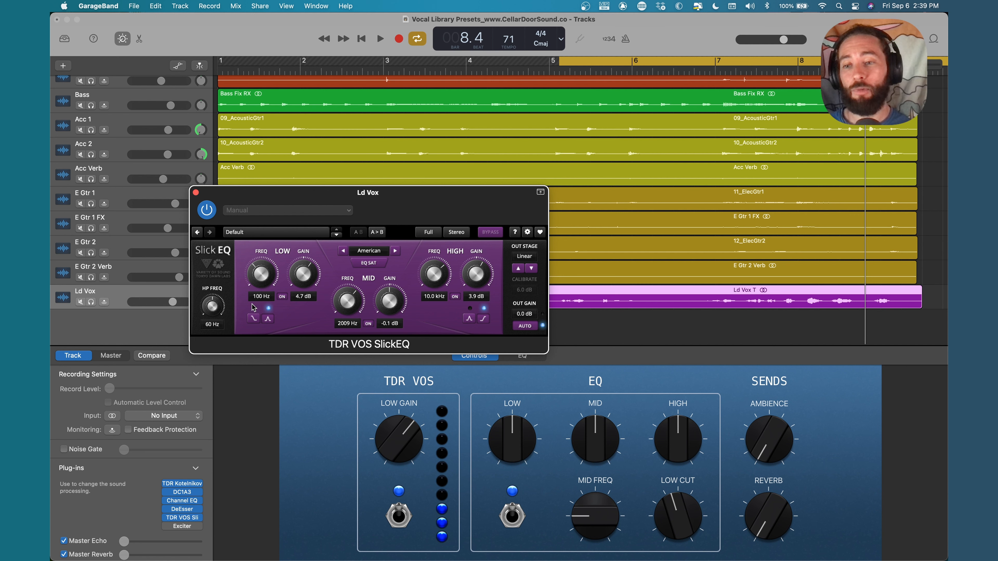
# Replace the SlickEQ window with Ld Vox's Exciter, extending the cycle region back to bar 1 and soloing the vocal.
pyautogui.click(196, 193)
pyautogui.click(182, 527)
pyautogui.moveTo(560, 61); pyautogui.dragTo(218, 61)
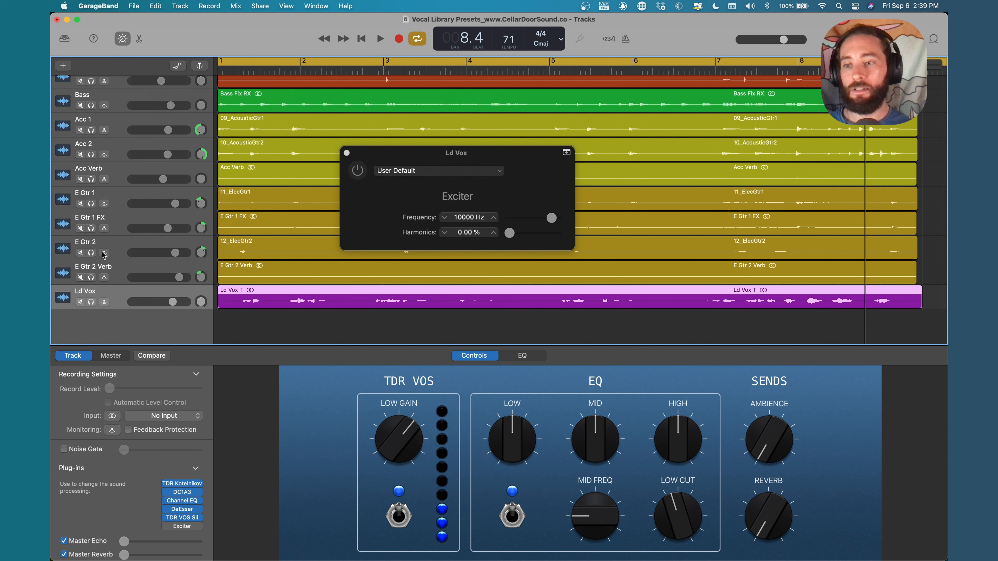
pyautogui.click(91, 302)
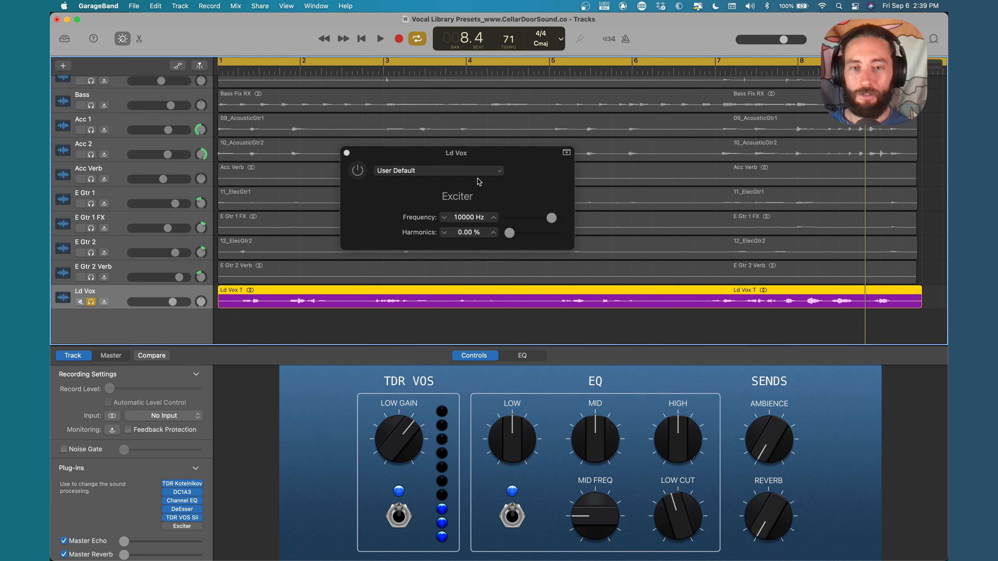
pyautogui.moveTo(509, 233)
pyautogui.mouseDown()
pyautogui.moveTo(527, 234)
pyautogui.moveTo(509, 234)
pyautogui.mouseUp()
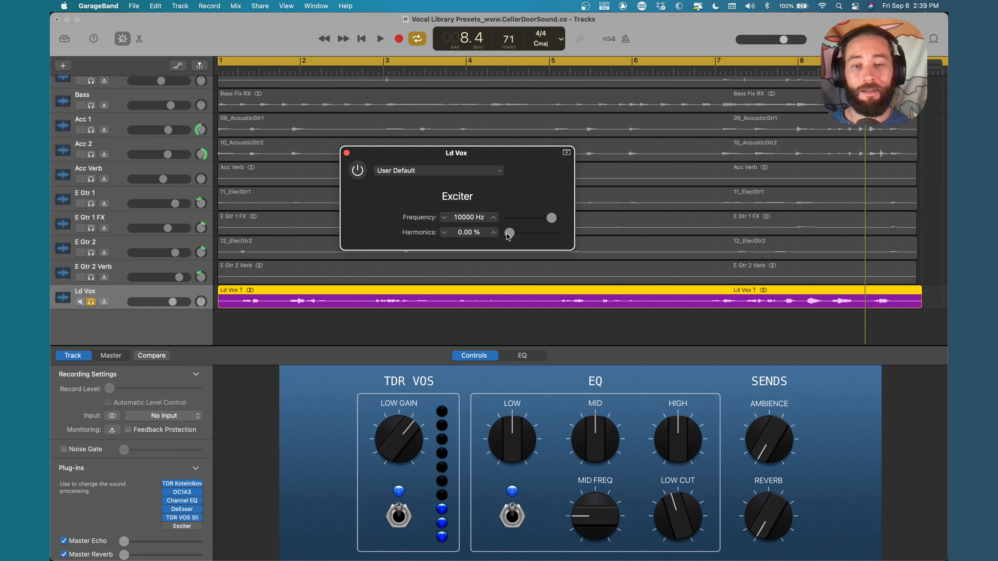
pyautogui.moveTo(510, 235); pyautogui.dragTo(534, 236)
pyautogui.moveTo(534, 235); pyautogui.dragTo(507, 234)
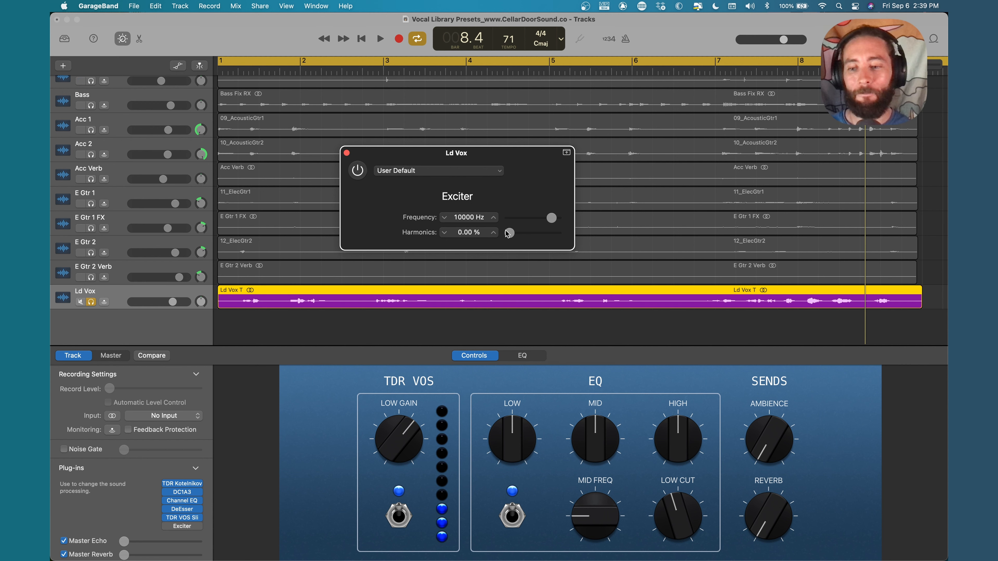
# Switch on the Exciter and raise its harmonics to 32% at 10000 Hz while auditioning the soloed vocal.
pyautogui.click(357, 171)
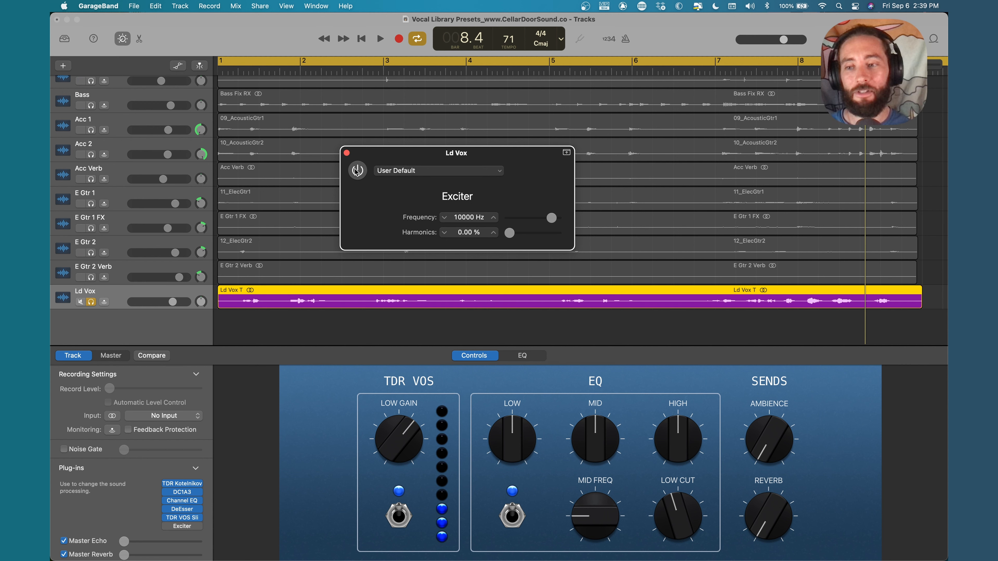
pyautogui.press('space')
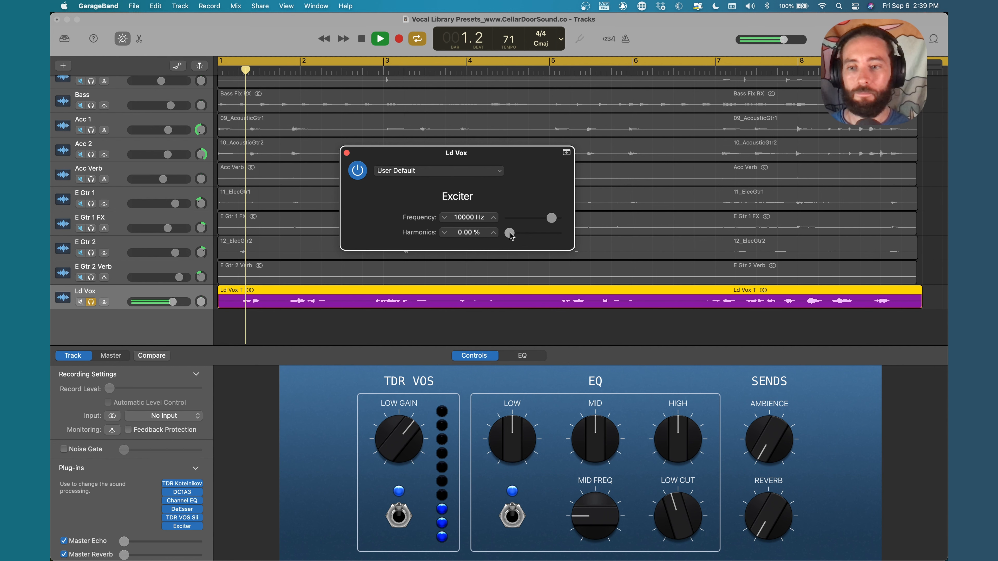
pyautogui.moveTo(509, 234); pyautogui.dragTo(530, 235)
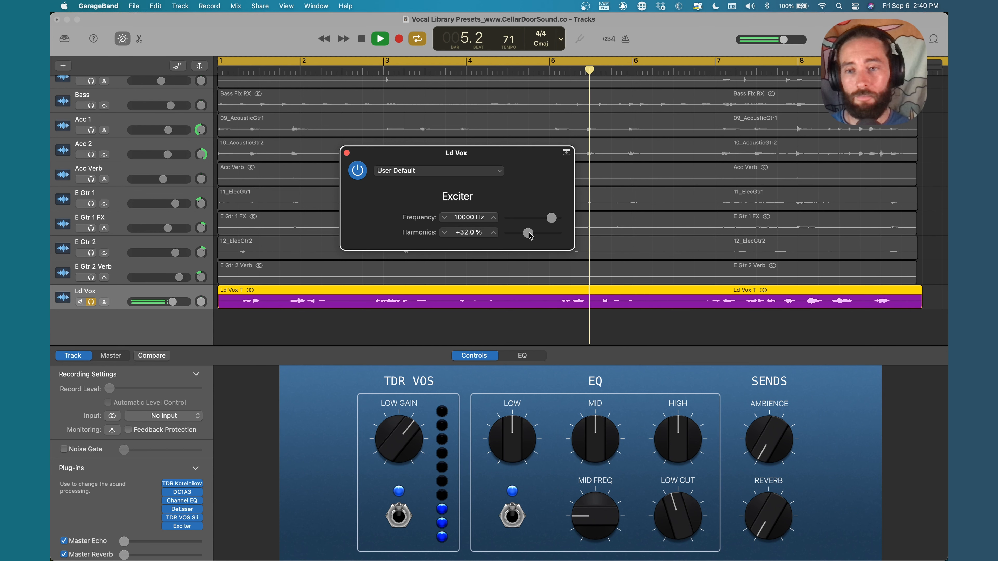
pyautogui.press('space')
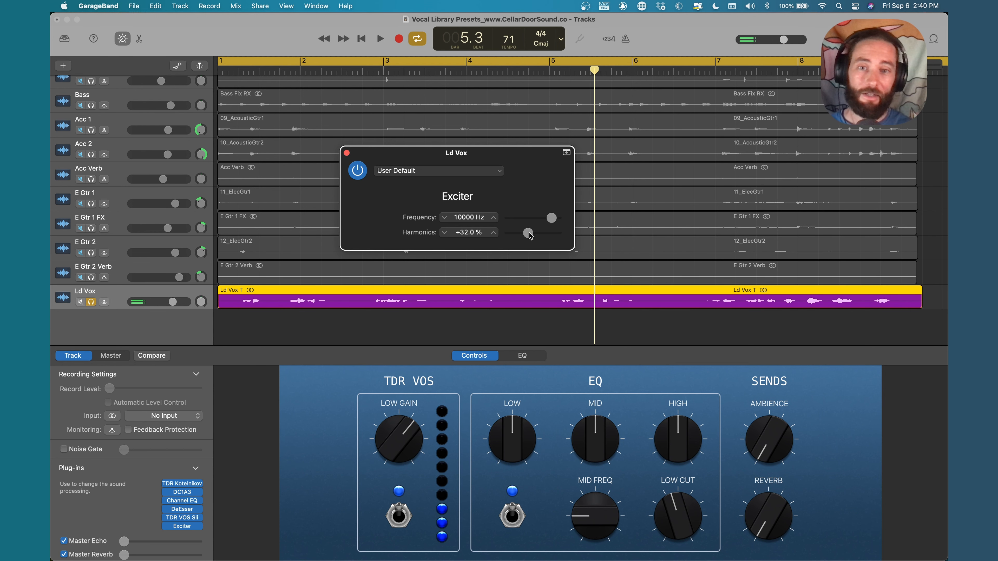
# Unsolo Ld Vox, listen to the excited vocal in the full mix and close the Exciter window.
pyautogui.click(91, 302)
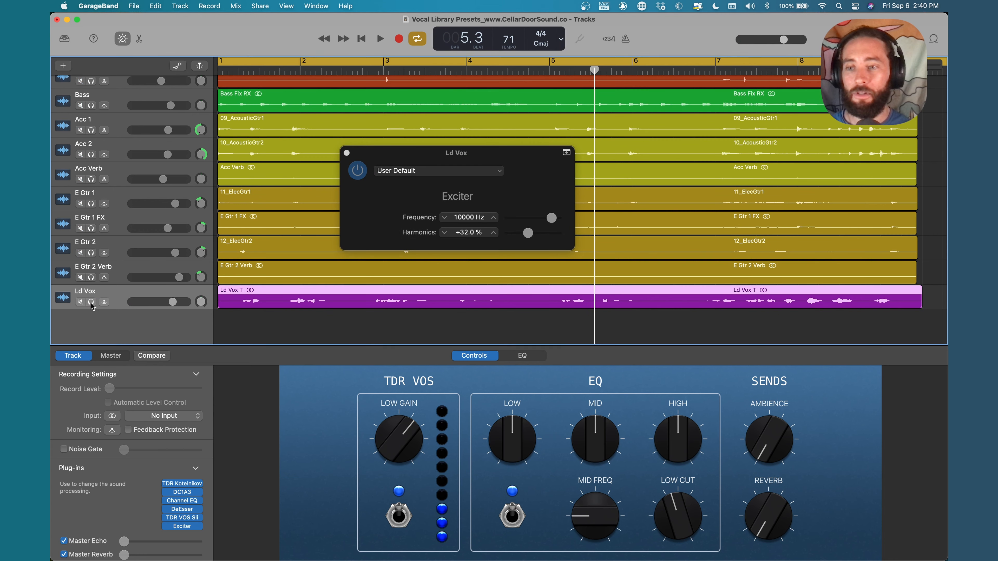
pyautogui.press('space')
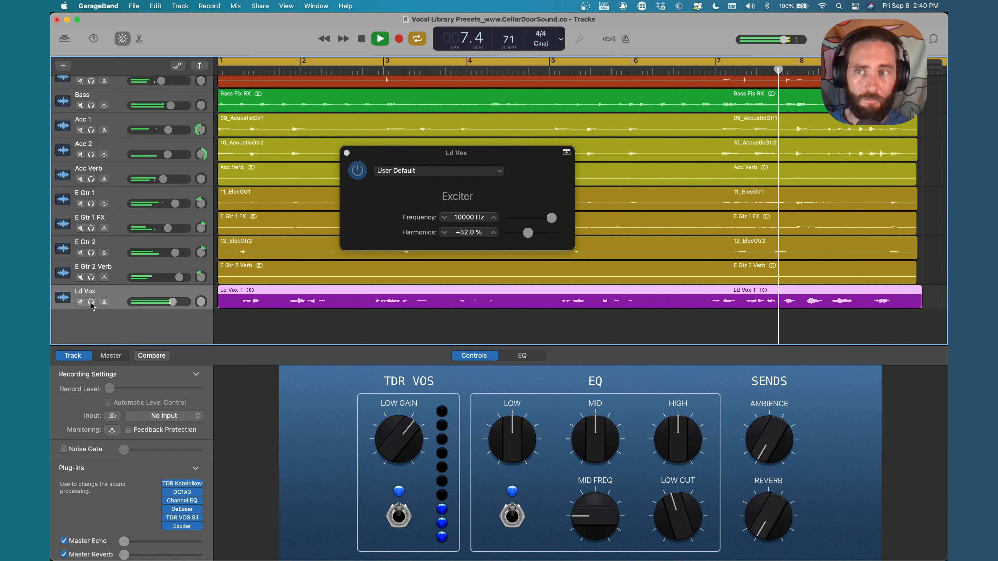
pyautogui.scroll(3, 133, 239)
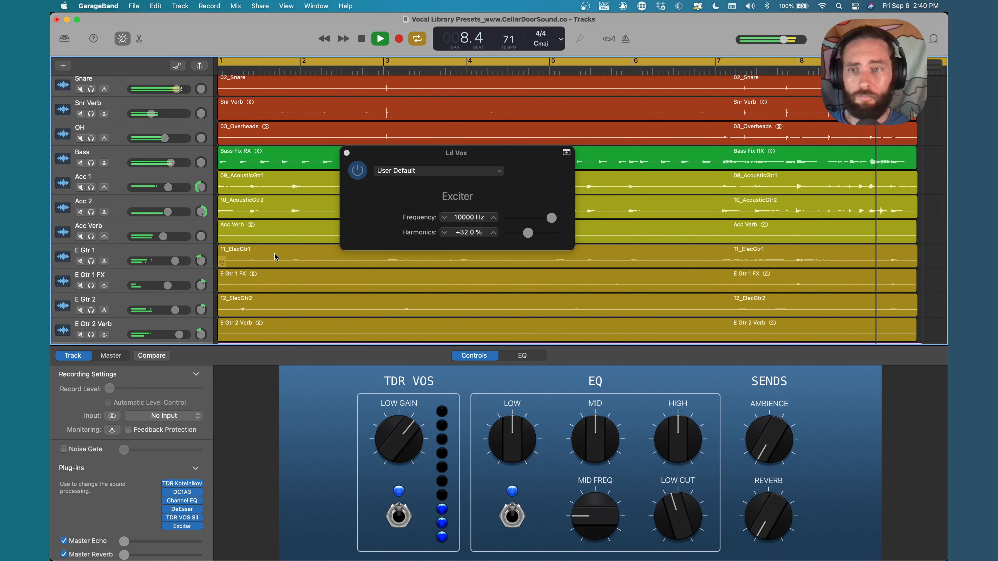
pyautogui.scroll(-3, 276, 257)
pyautogui.press('space')
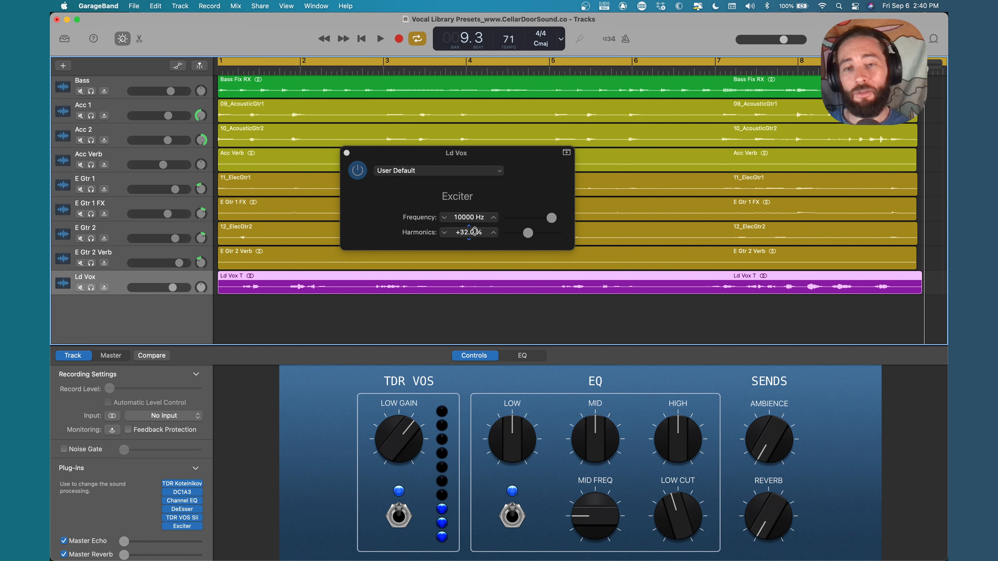
pyautogui.click(347, 153)
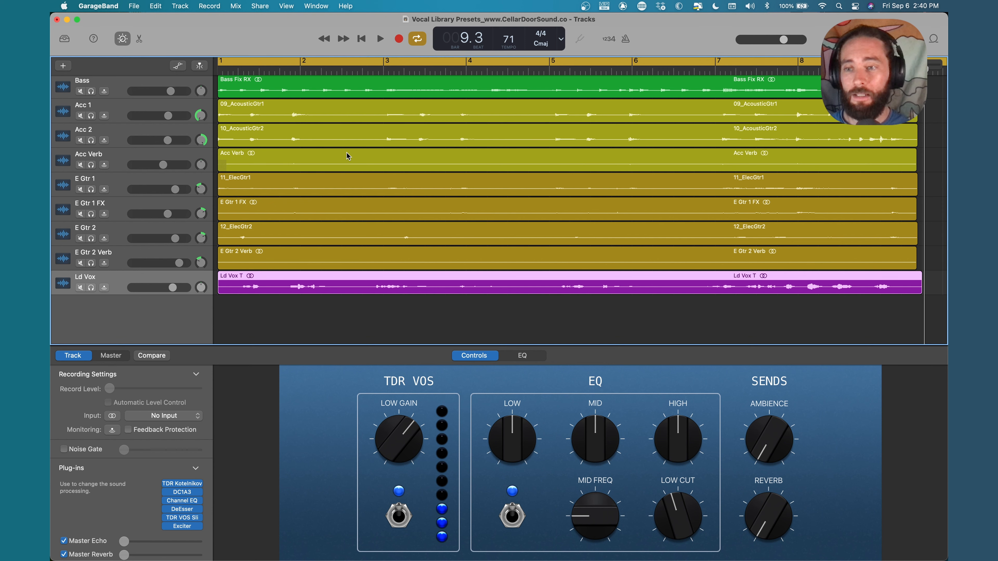
# Solo Ld Vox and compare the vocal with all six plug-ins bypassed and switched back on.
pyautogui.click(91, 289)
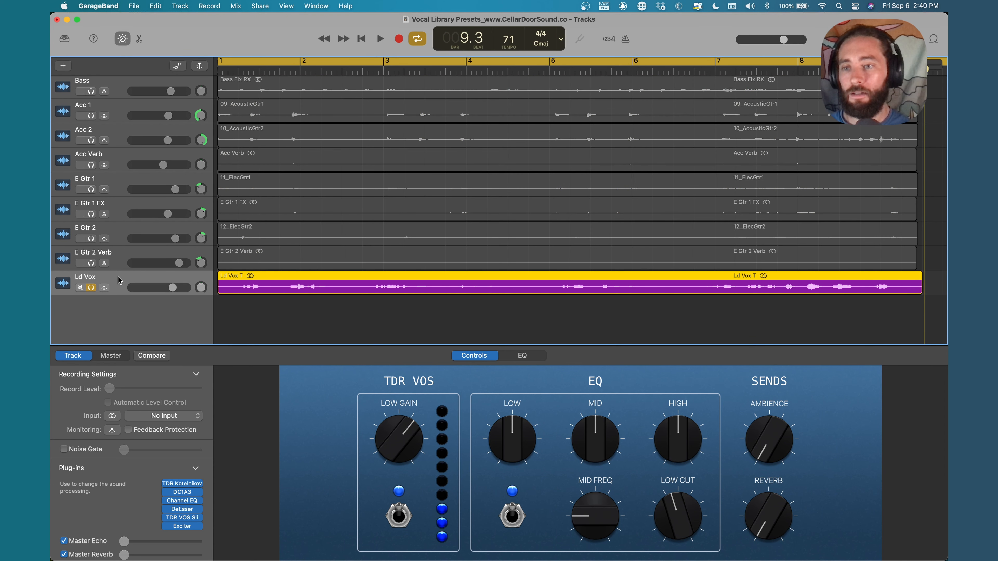
pyautogui.moveTo(166, 484); pyautogui.dragTo(163, 544)
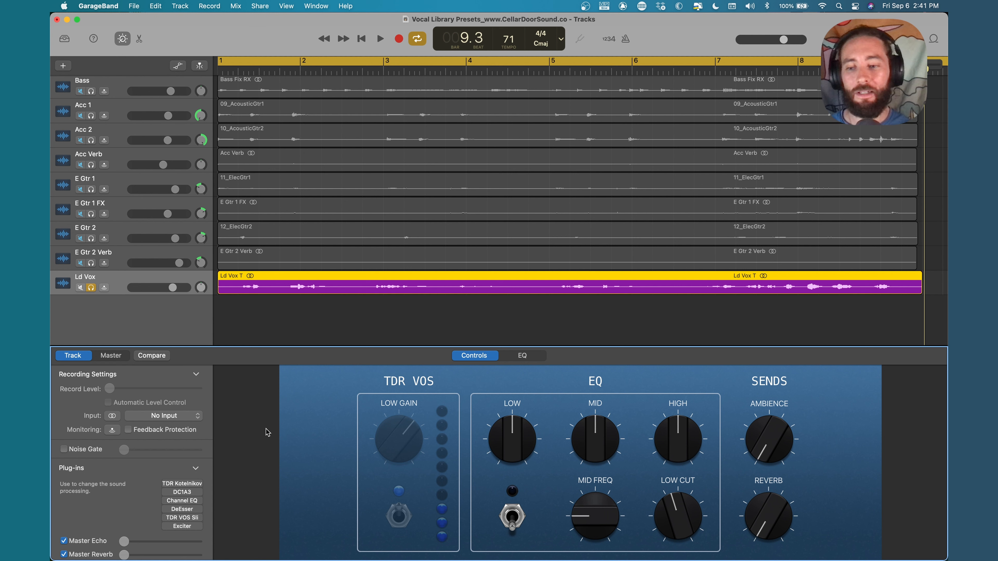
pyautogui.press('space')
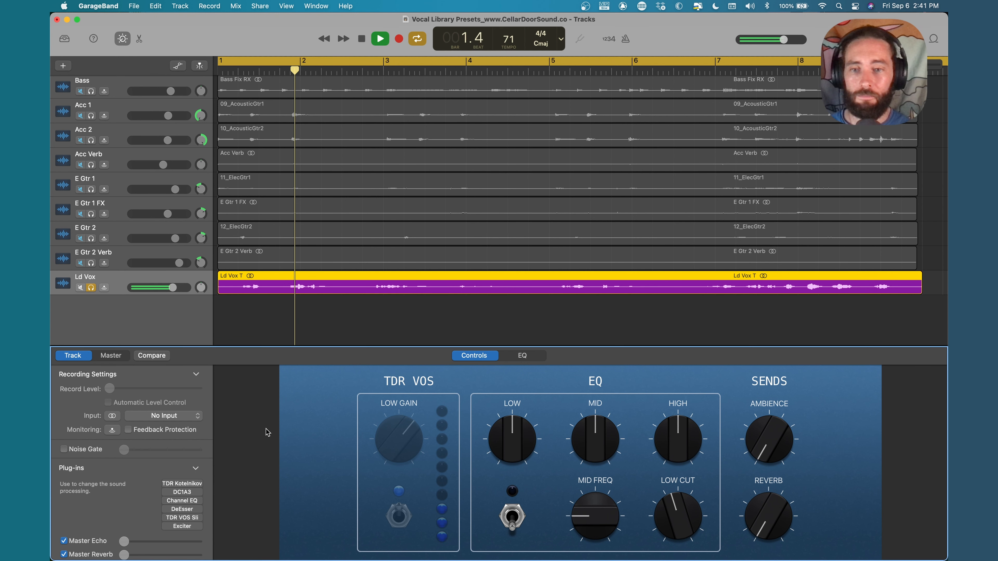
pyautogui.moveTo(165, 483)
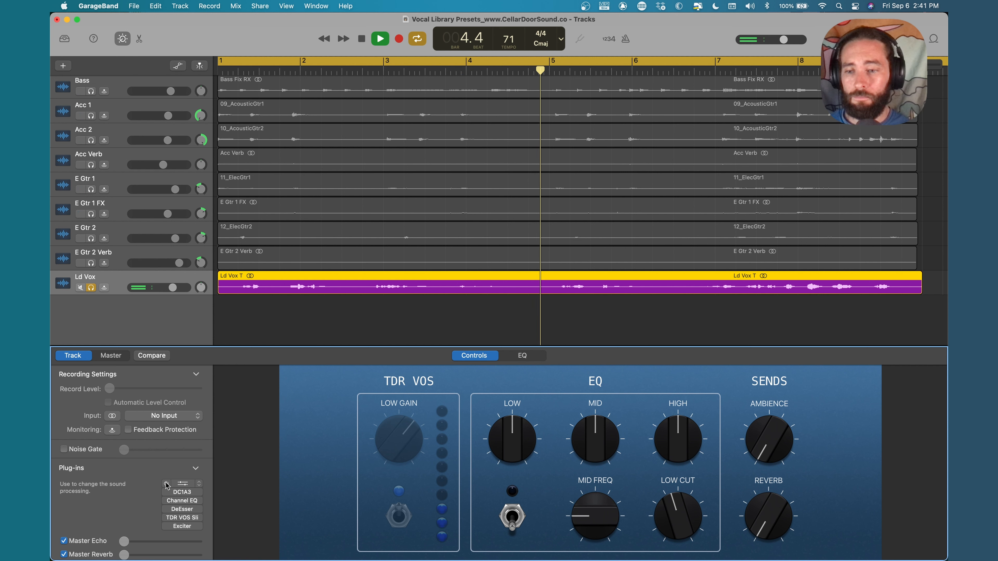
pyautogui.press('space')
pyautogui.keyDown('alt'); pyautogui.click(165, 483); pyautogui.keyUp('alt')
pyautogui.press('Return')
pyautogui.press('space')
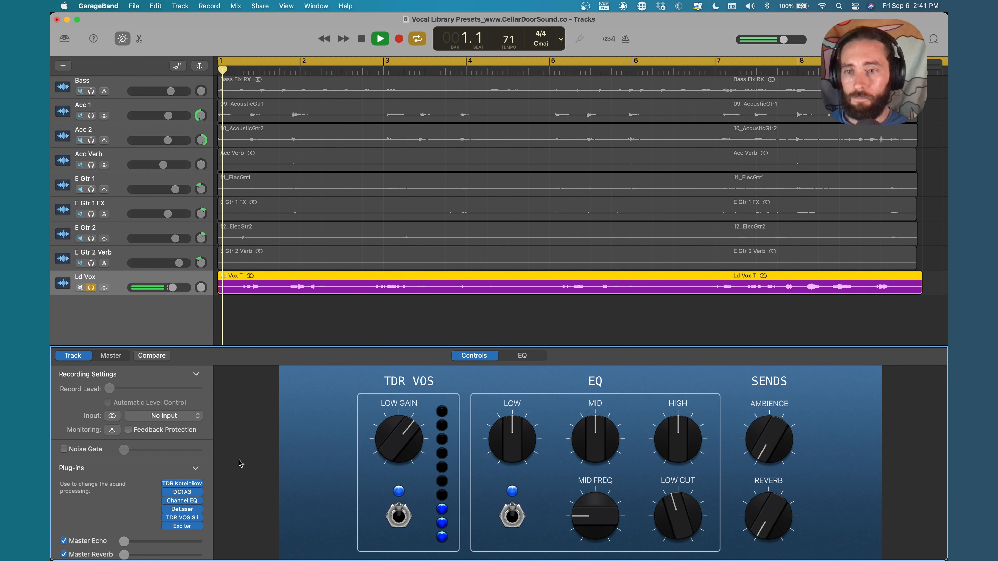
# Move the cycle start to just before bar 3 and compare the soloed vocal with the whole plug-in chain off and on.
pyautogui.moveTo(219, 60); pyautogui.dragTo(371, 61)
pyautogui.press('space')
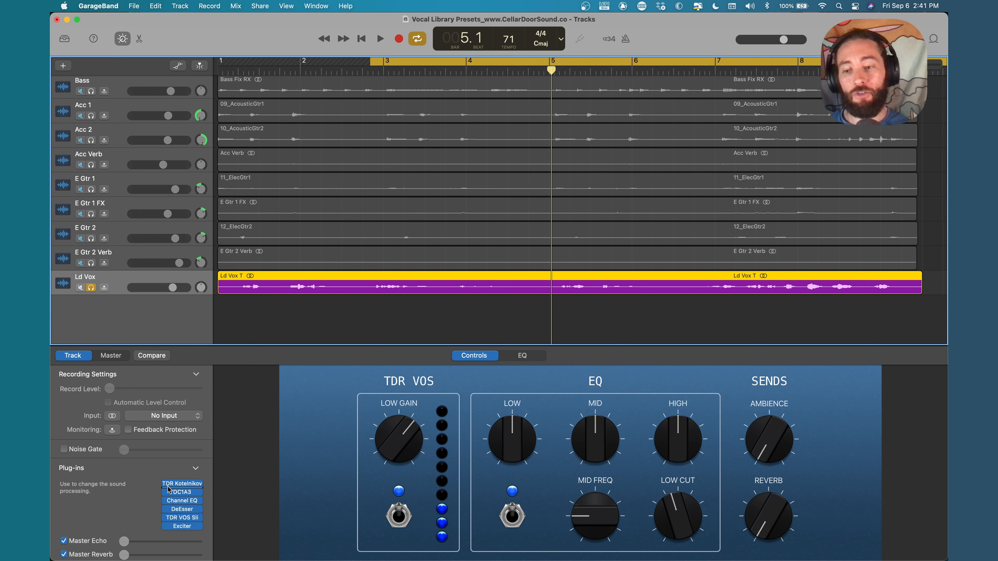
pyautogui.click(169, 490)
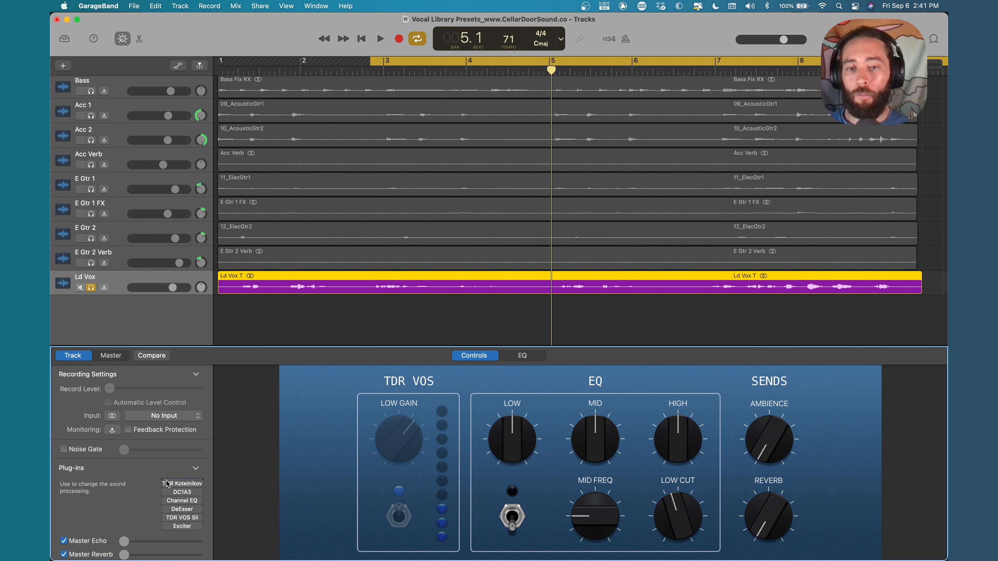
pyautogui.press('space')
pyautogui.moveTo(167, 485)
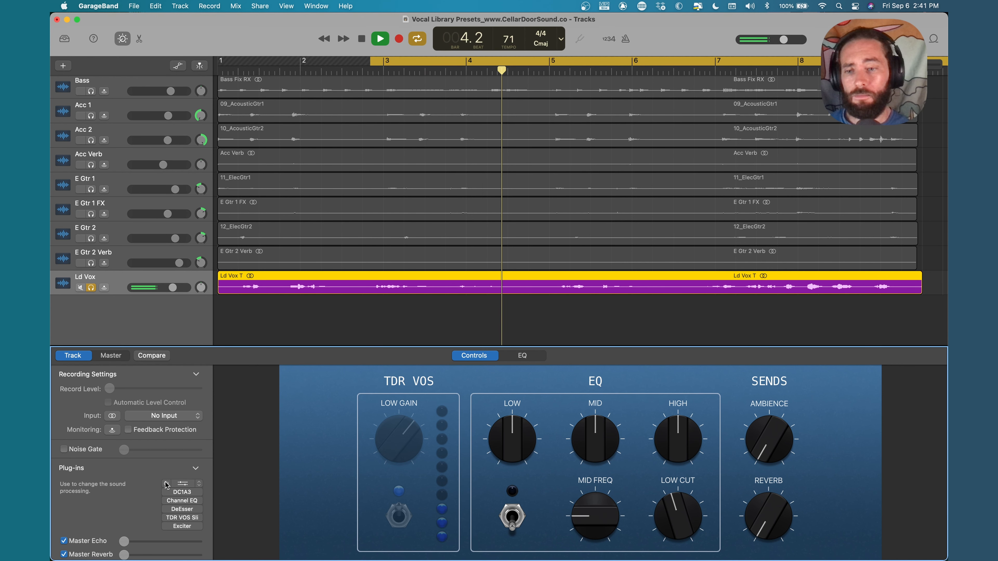
pyautogui.press('space')
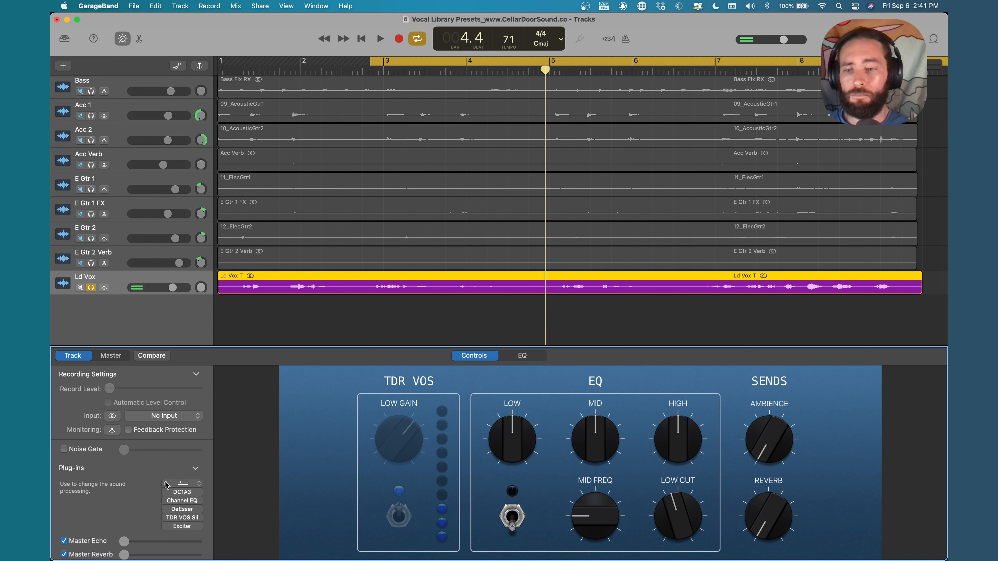
pyautogui.moveTo(166, 484); pyautogui.dragTo(165, 531)
pyautogui.press('space')
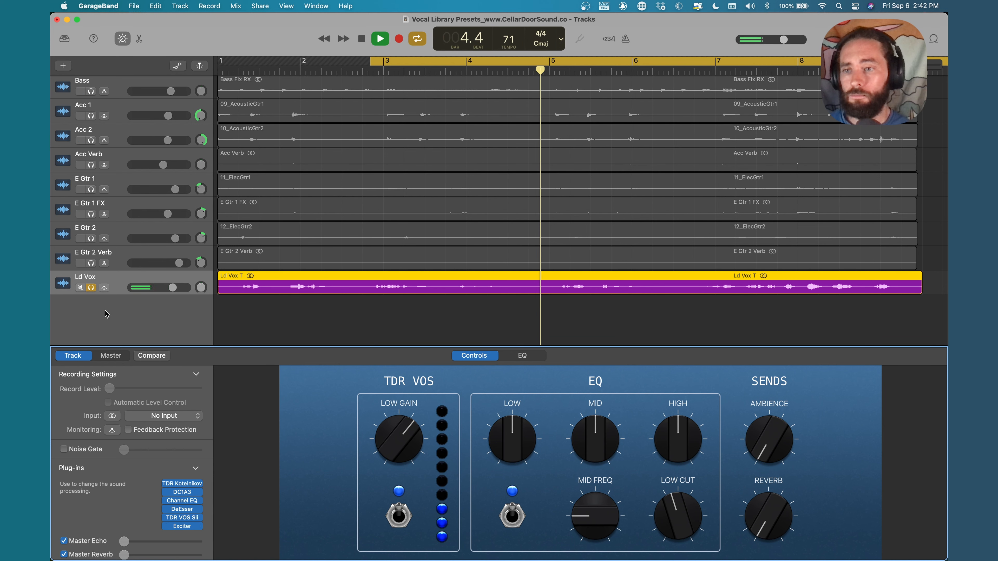
pyautogui.press('space')
# Unsolo Ld Vox and compare its plug-in chain off and on within the full mix.
pyautogui.click(92, 289)
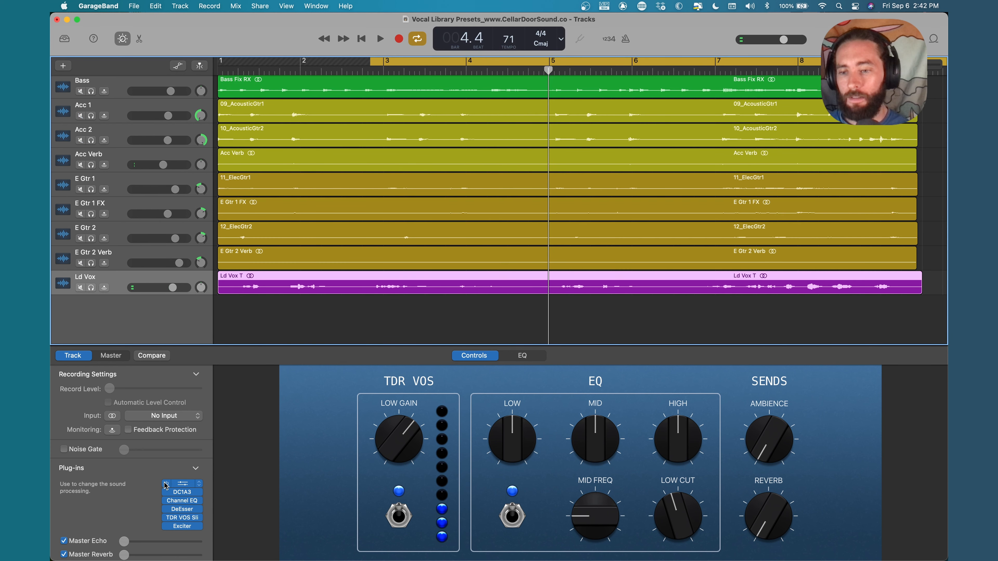
pyautogui.moveTo(165, 484); pyautogui.dragTo(165, 527)
pyautogui.press('space')
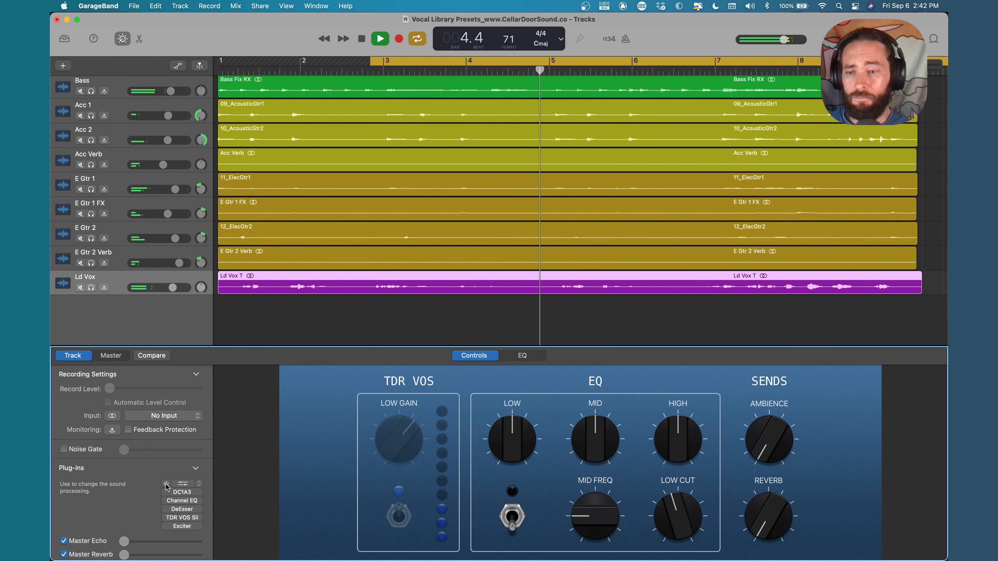
pyautogui.press('space')
pyautogui.press('space')
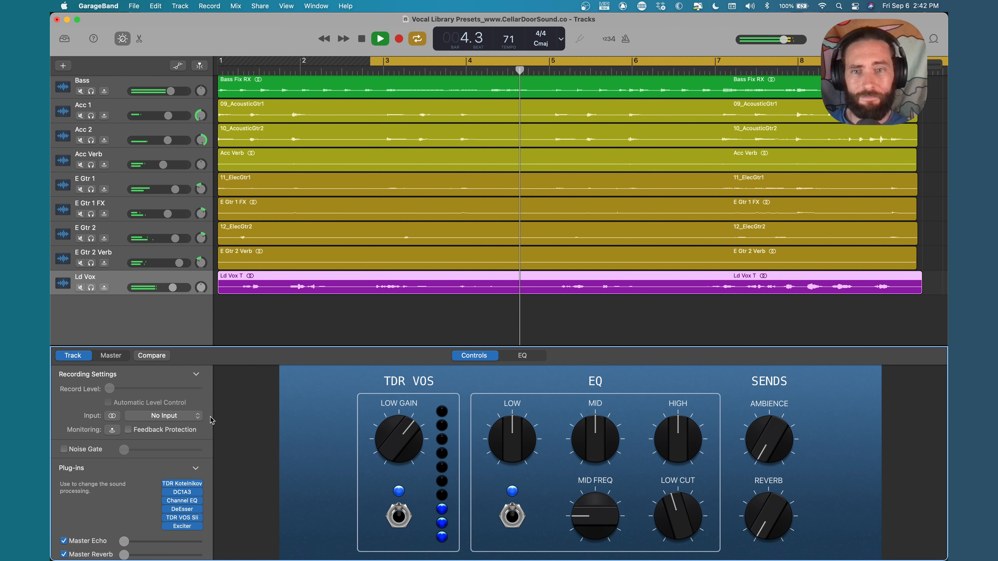
pyautogui.press('space')
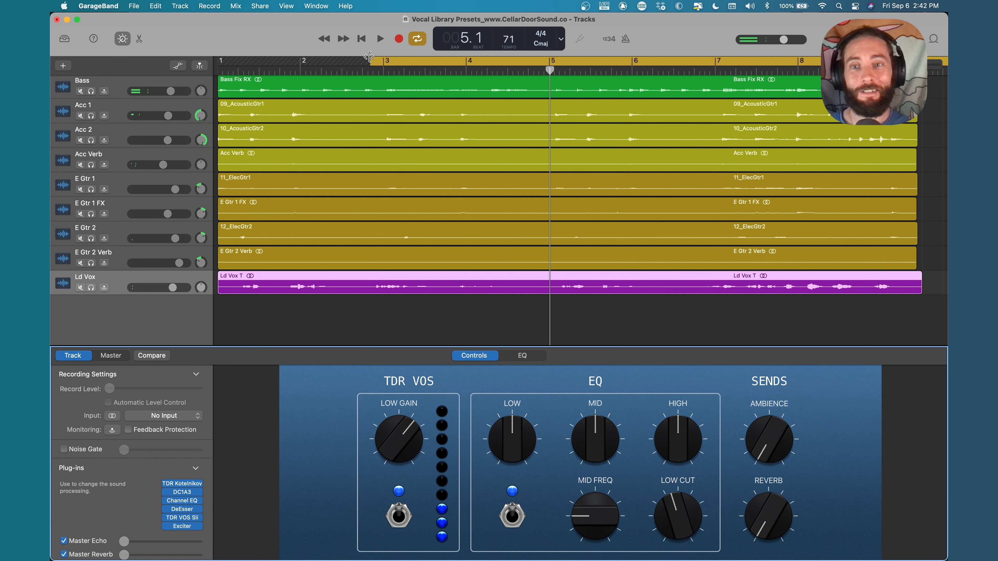
# Extend the start of the cycle region back to bar 1.
pyautogui.moveTo(371, 66); pyautogui.dragTo(235, 71)
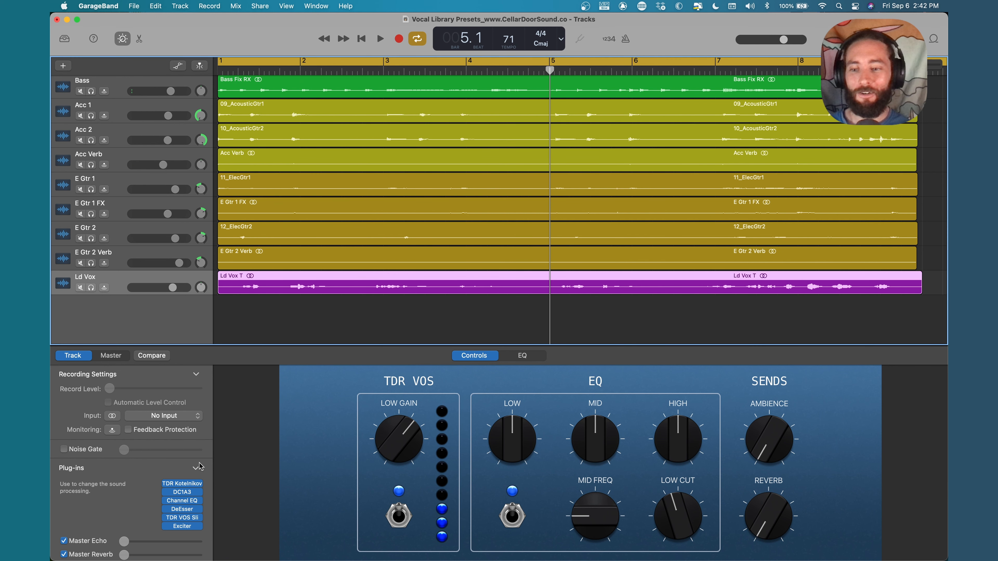
pyautogui.moveTo(179, 511)
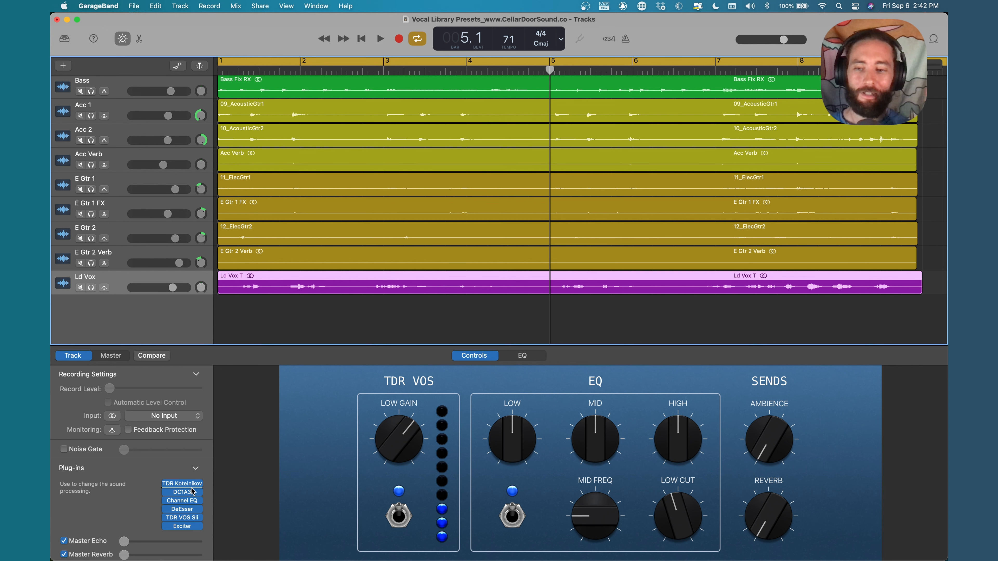
pyautogui.moveTo(187, 492)
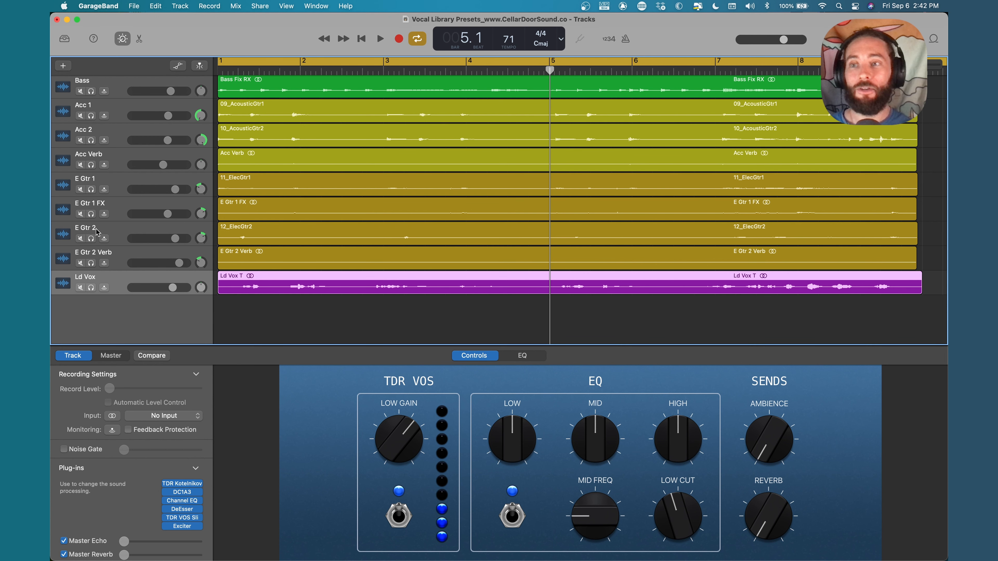
# Show the Library and save the Ld Vox chain as a patch named "Awesomest" in the Audio patches folder.
pyautogui.click(64, 39)
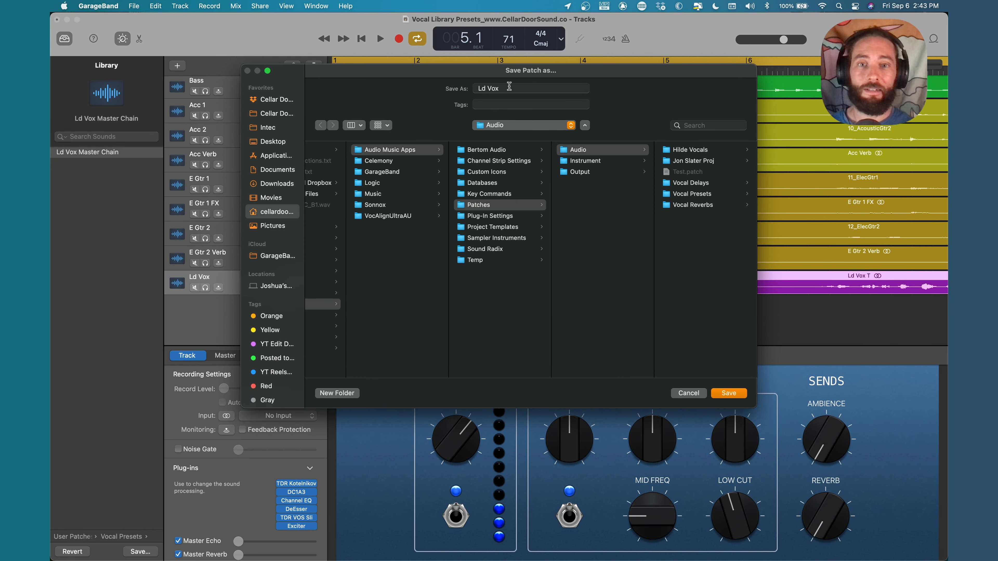
pyautogui.write('Awesomest')
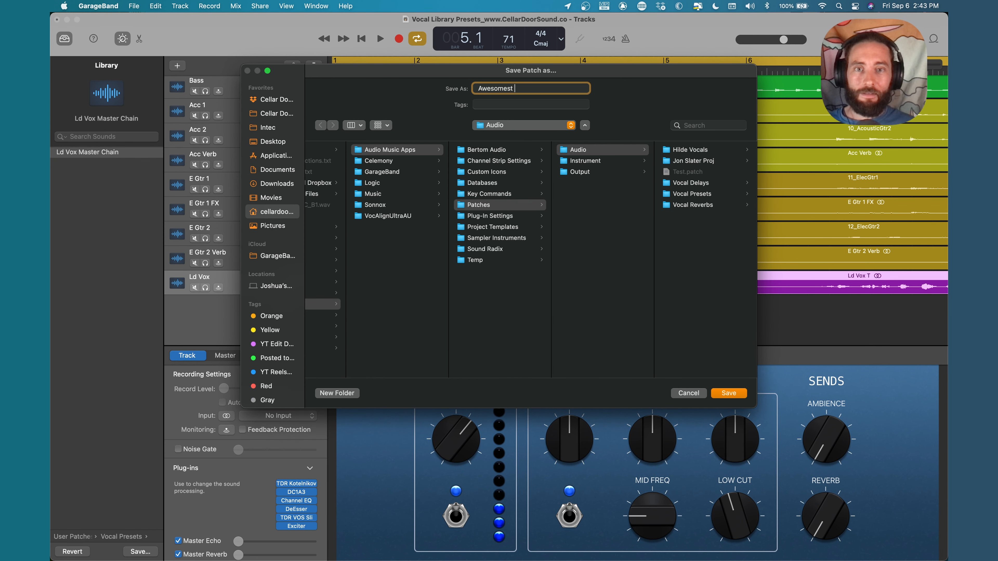
pyautogui.press('Return')
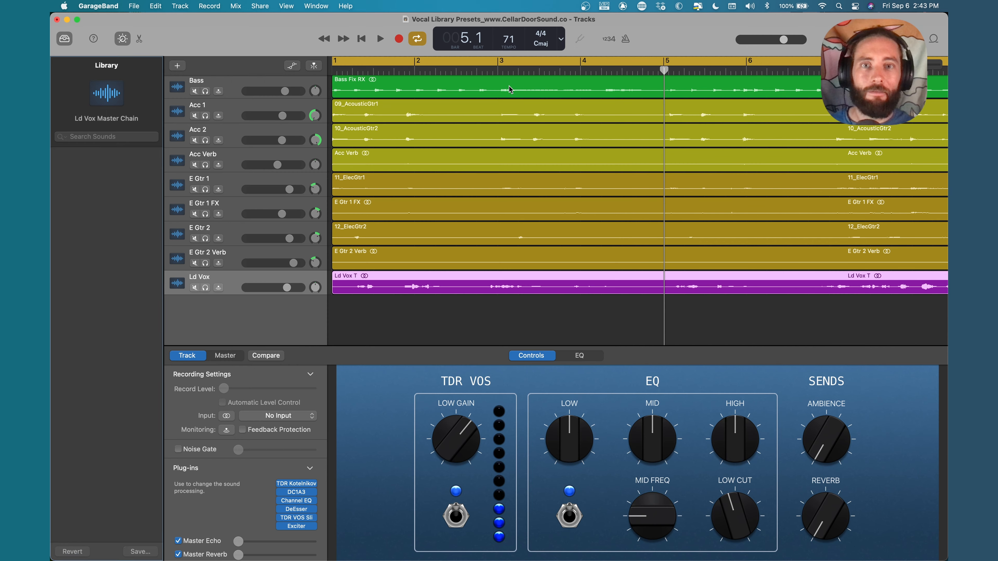